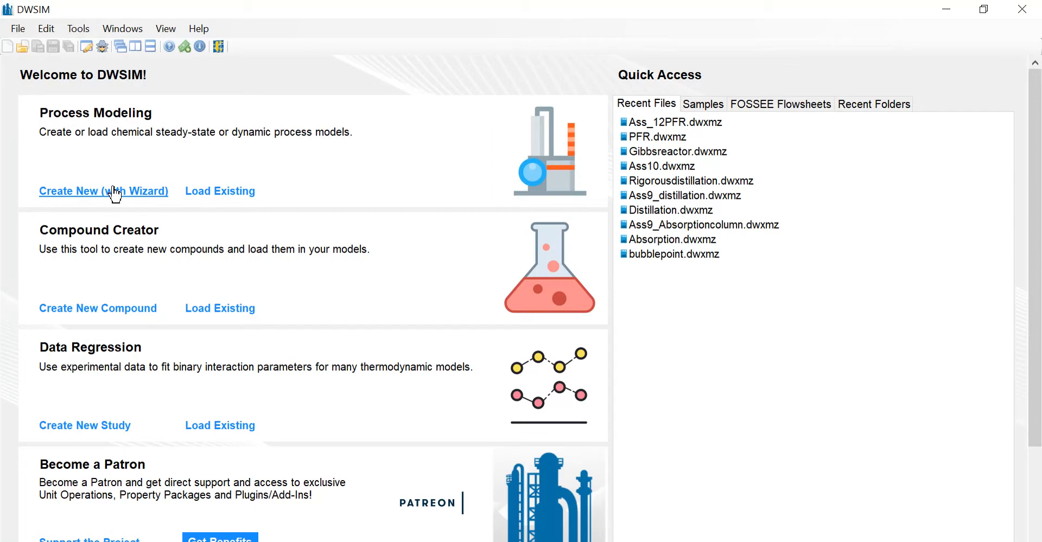
# Create a new process simulation with the configuration wizard and add the compounds Carbon monoxide and Water.
pyautogui.click(114, 191)
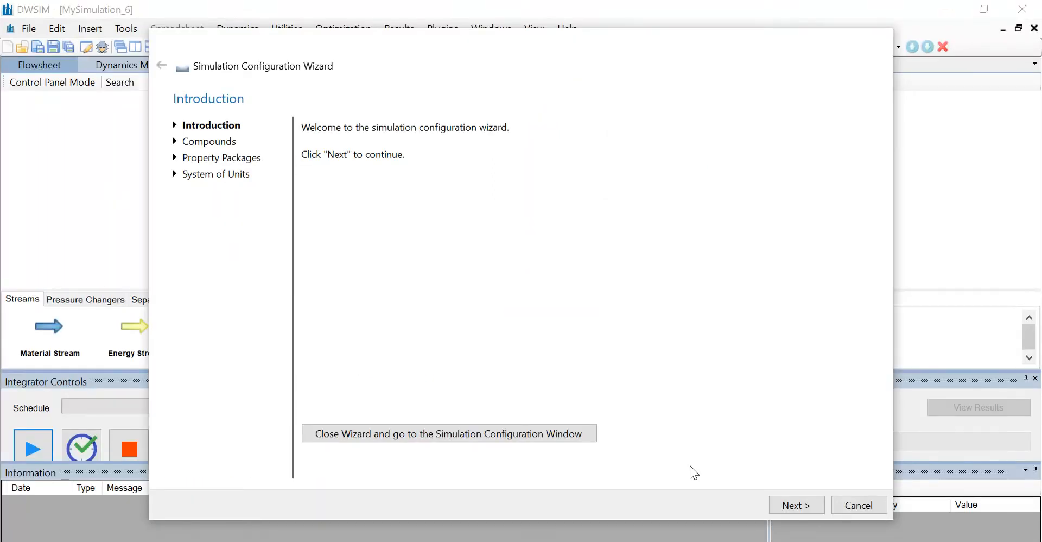
pyautogui.click(798, 507)
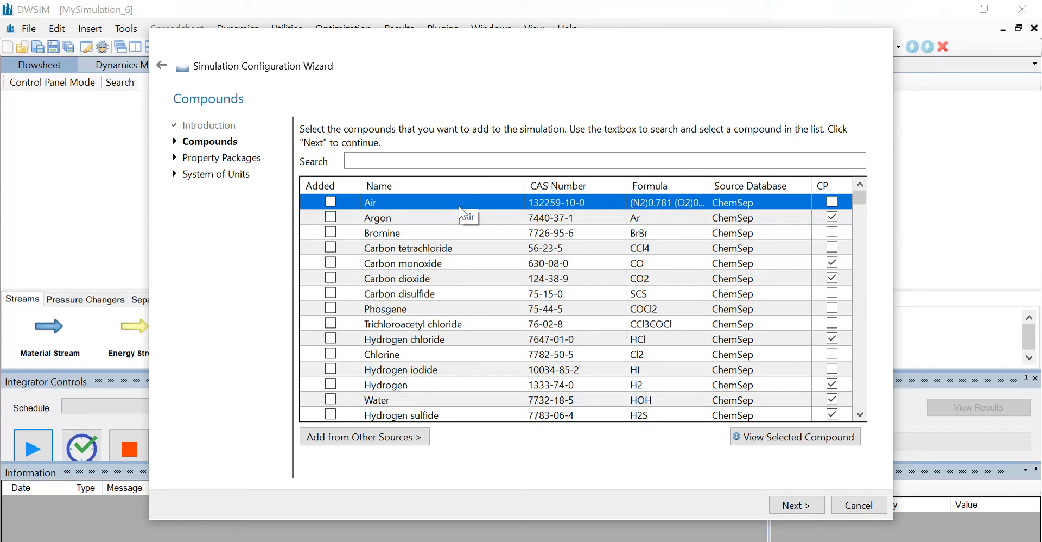
pyautogui.click(426, 159)
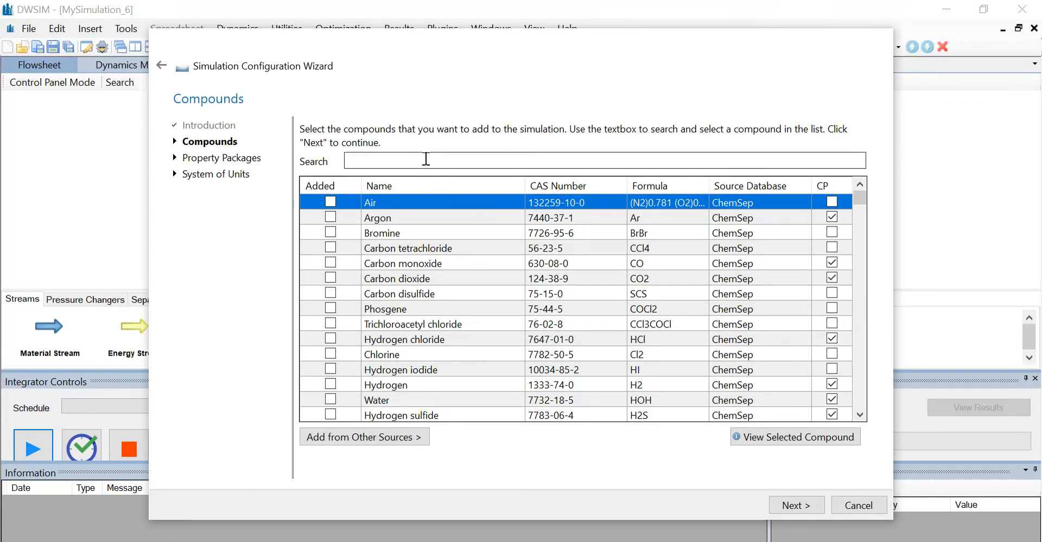
pyautogui.write('Ca')
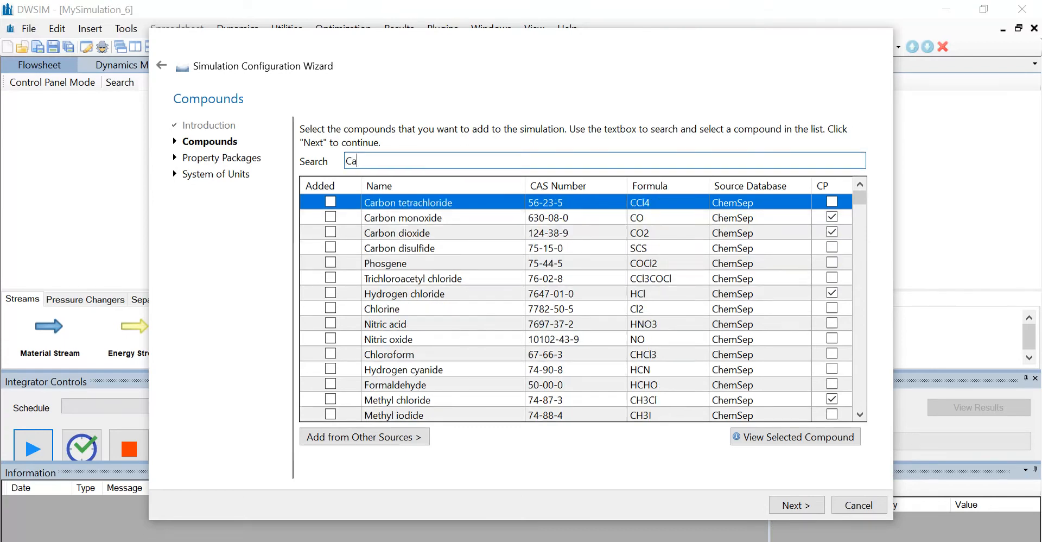
pyautogui.write('rbon monox')
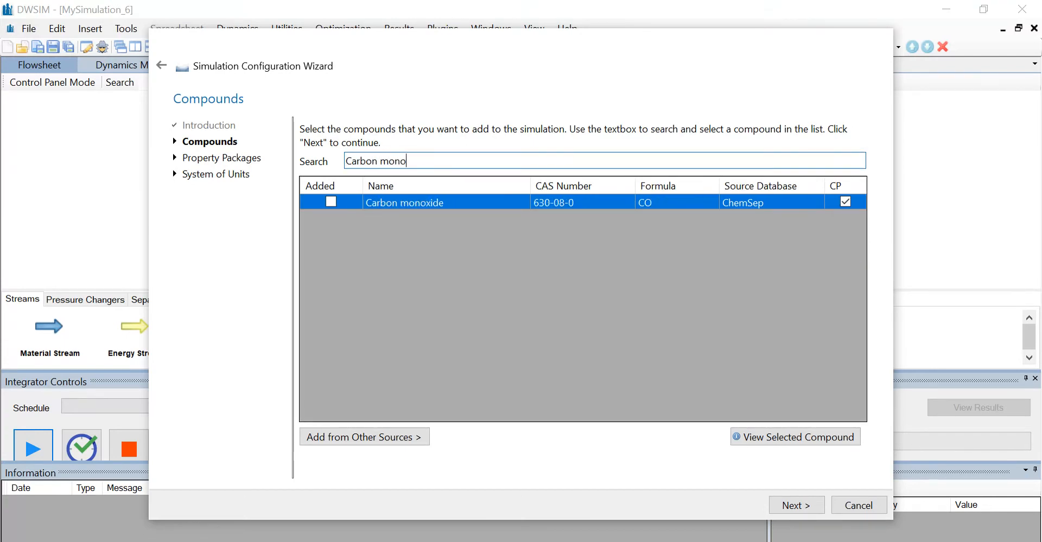
pyautogui.press('Return')
pyautogui.write('Water')
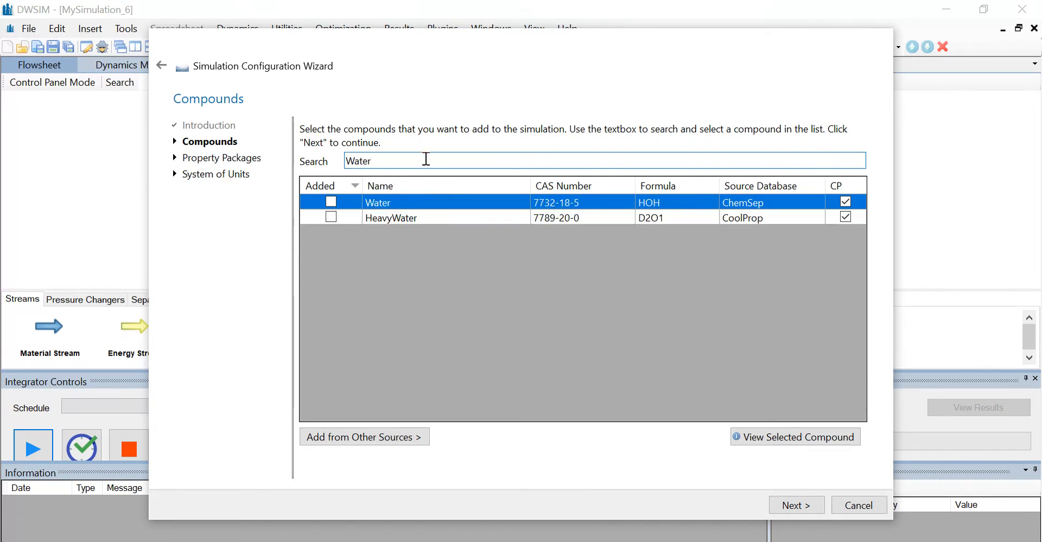
pyautogui.press('Return')
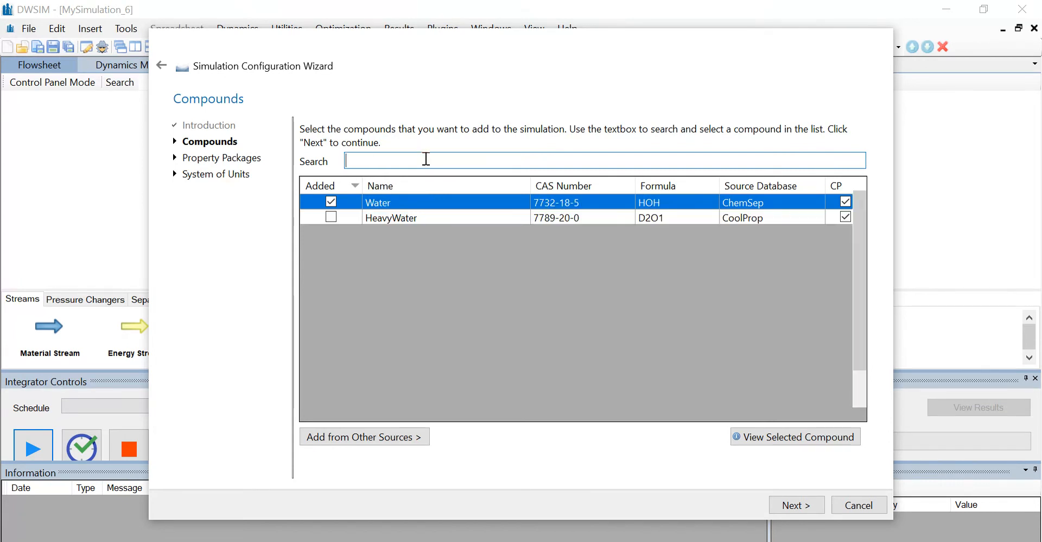
# Add Hydrogen and Carbon dioxide to the simulation's compounds.
pyautogui.write('Hy')
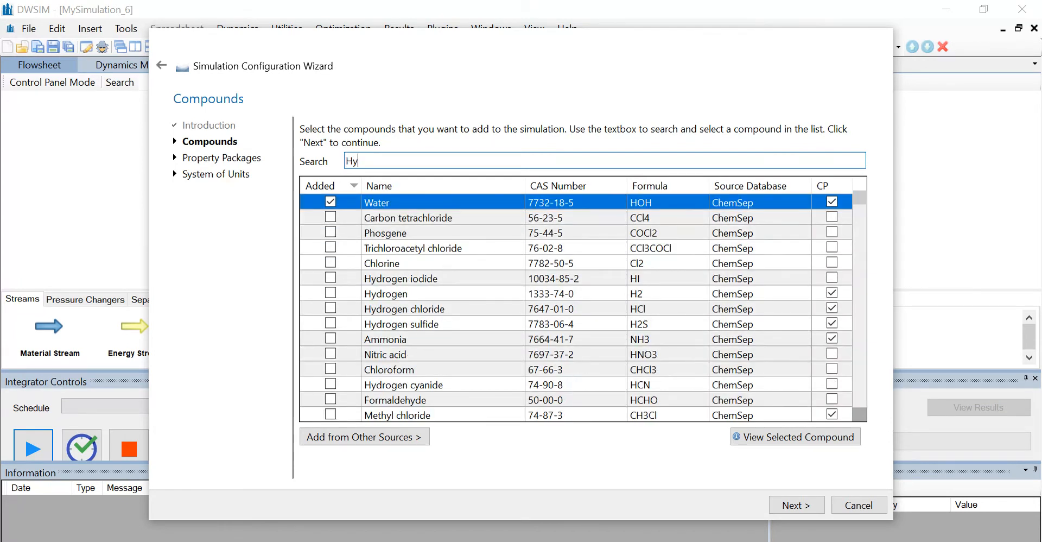
pyautogui.write('drogen')
pyautogui.press('Down')
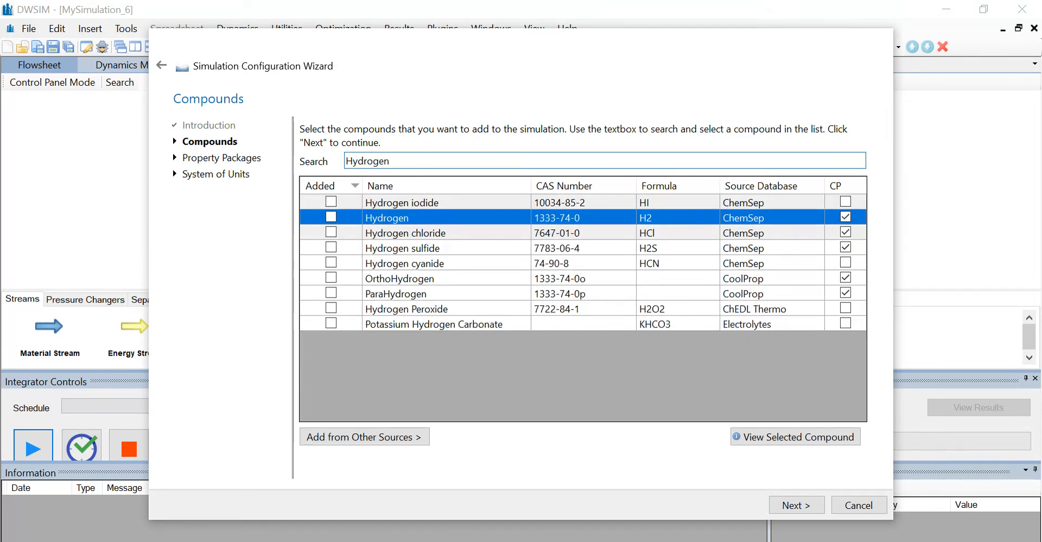
pyautogui.press('Return')
pyautogui.write('Ca')
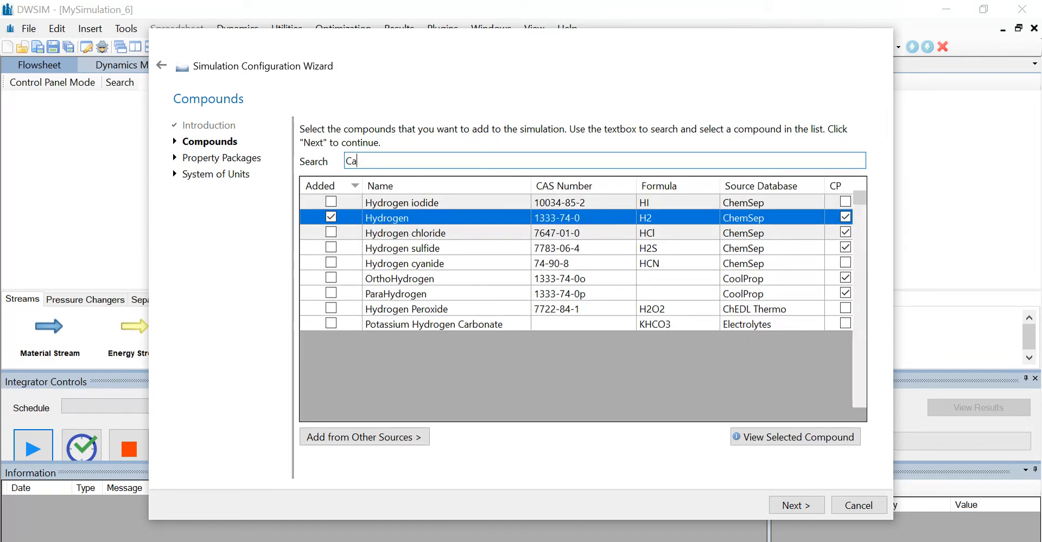
pyautogui.write('rbon di')
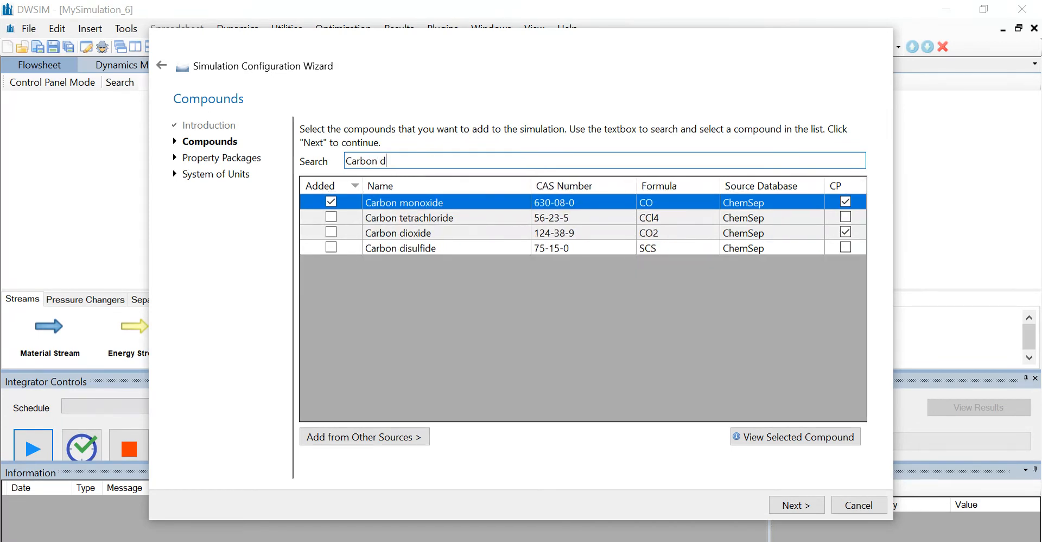
pyautogui.press('Return')
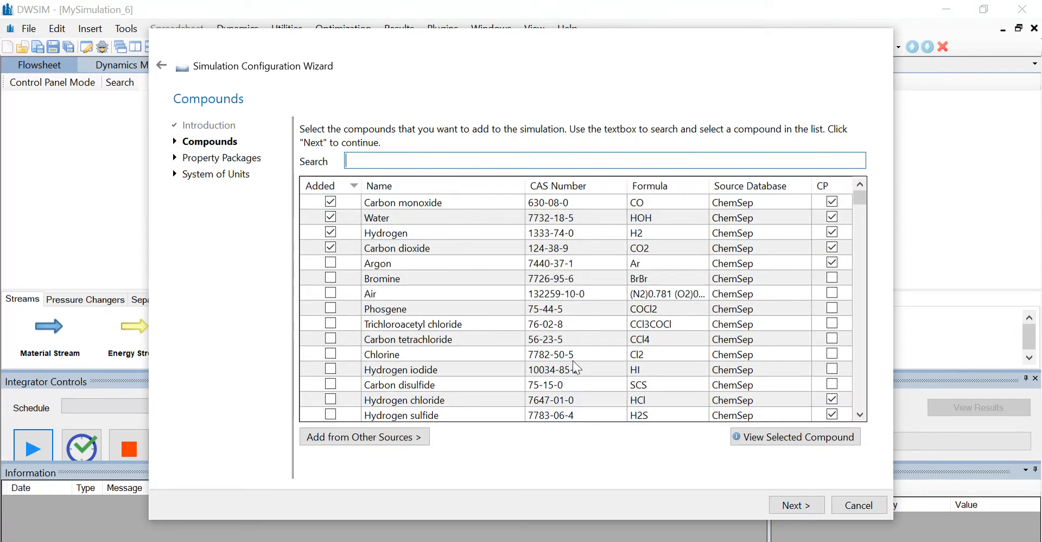
# Add Raoult's Law as the simulation's property package.
pyautogui.click(790, 506)
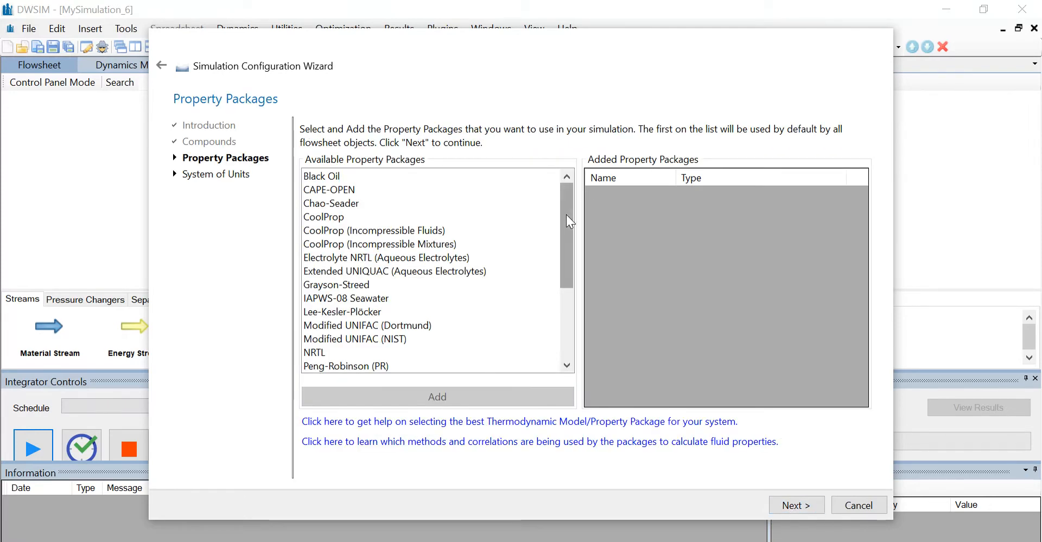
pyautogui.moveTo(566, 219); pyautogui.dragTo(569, 279)
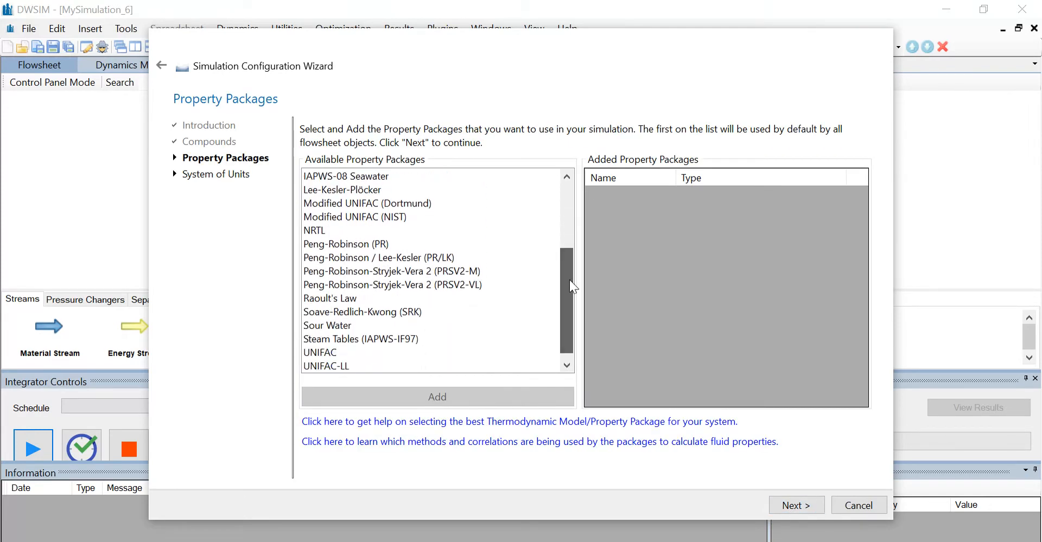
pyautogui.click(341, 298)
pyautogui.click(452, 400)
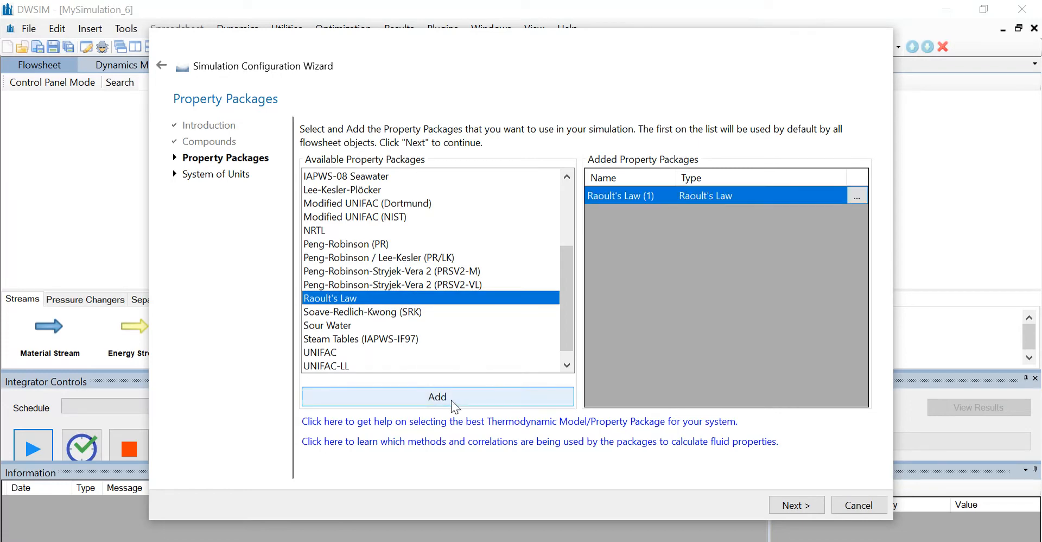
# Choose C5 as the system of units and finish the configuration wizard.
pyautogui.click(804, 505)
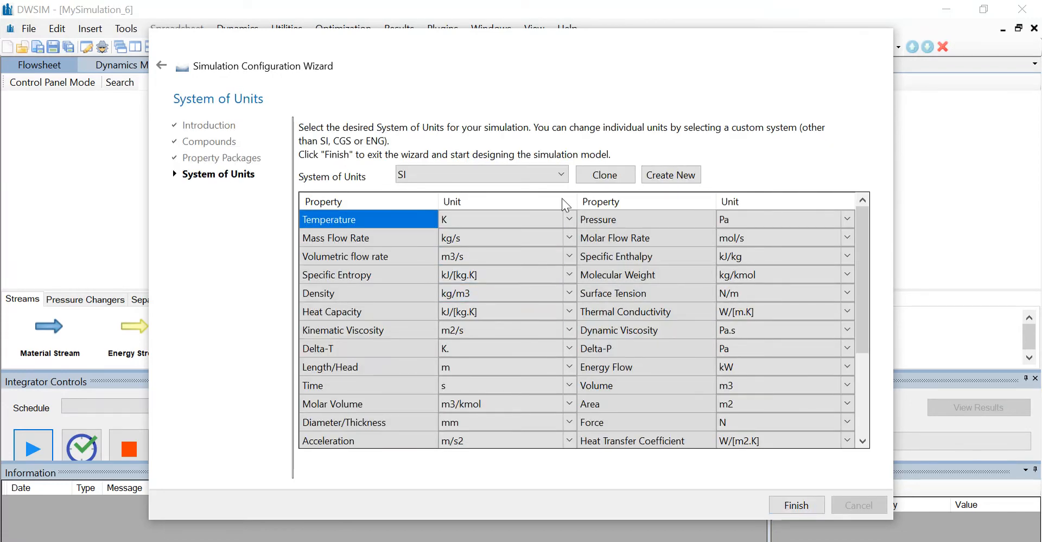
pyautogui.click(540, 174)
pyautogui.click(494, 285)
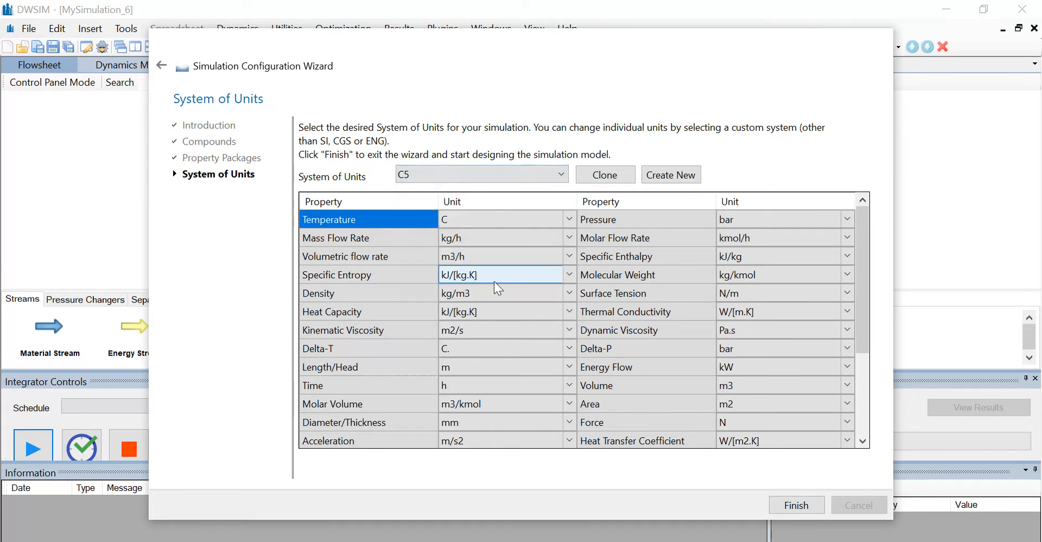
pyautogui.click(797, 505)
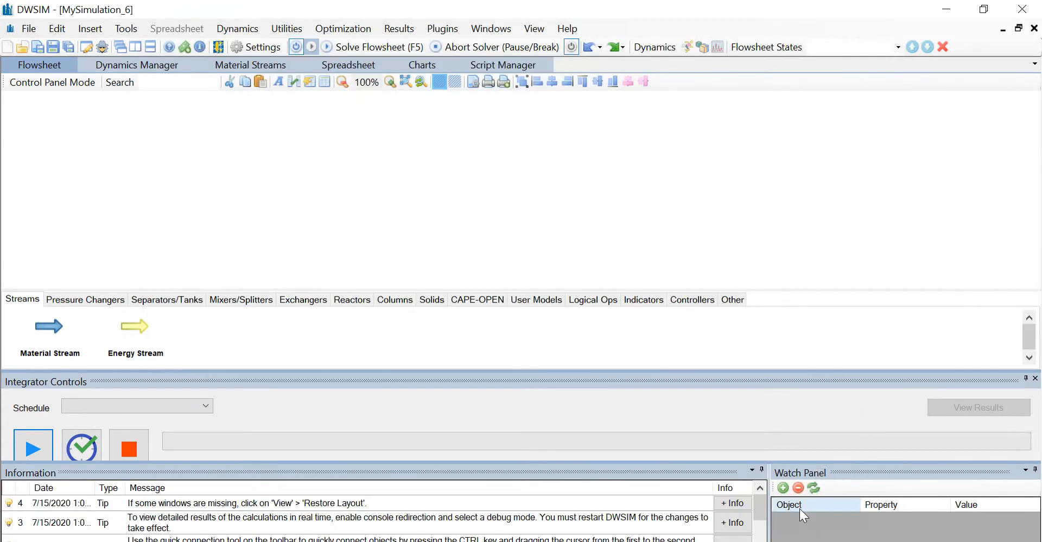
# Place a material stream on the flowsheet and name it Feed.
pyautogui.moveTo(47, 329); pyautogui.dragTo(151, 160)
pyautogui.moveTo(147, 154)
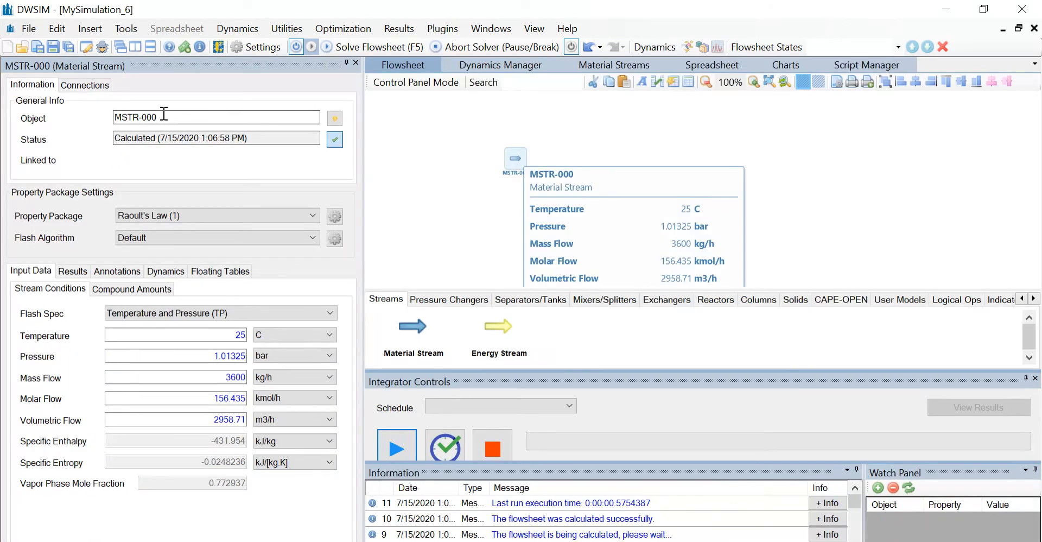
pyautogui.moveTo(162, 116); pyautogui.dragTo(77, 123)
pyautogui.press('BackSpace')
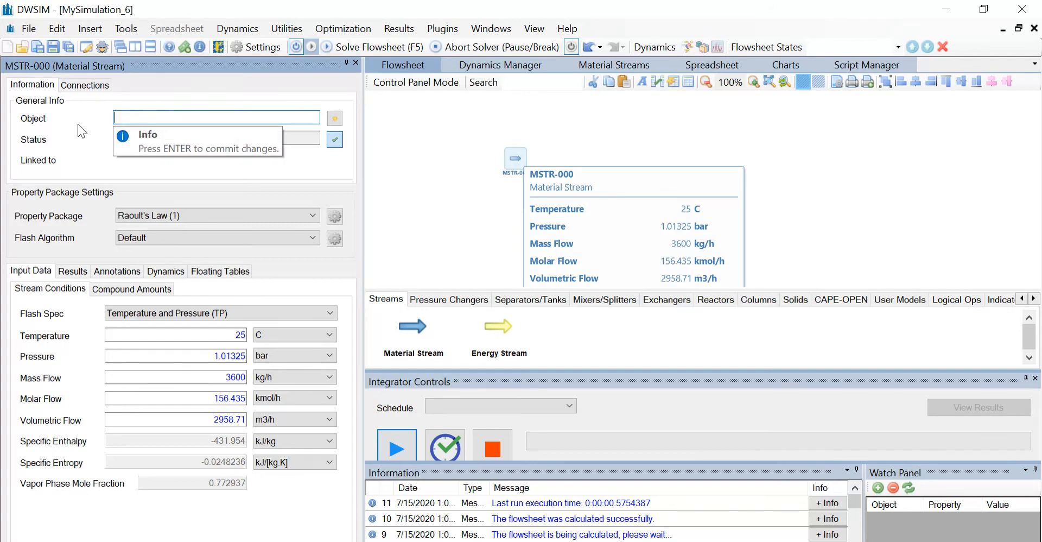
pyautogui.write('Feed')
pyautogui.press('Return')
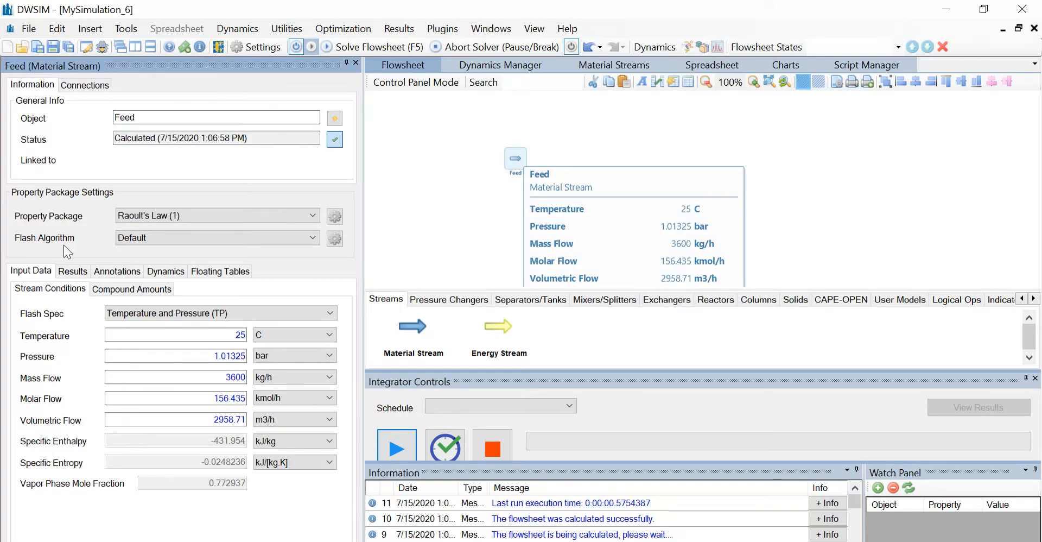
# Set the Feed stream's flash algorithm to Nested Loops (VLE) (1) and its temperature to 225 C.
pyautogui.click(246, 236)
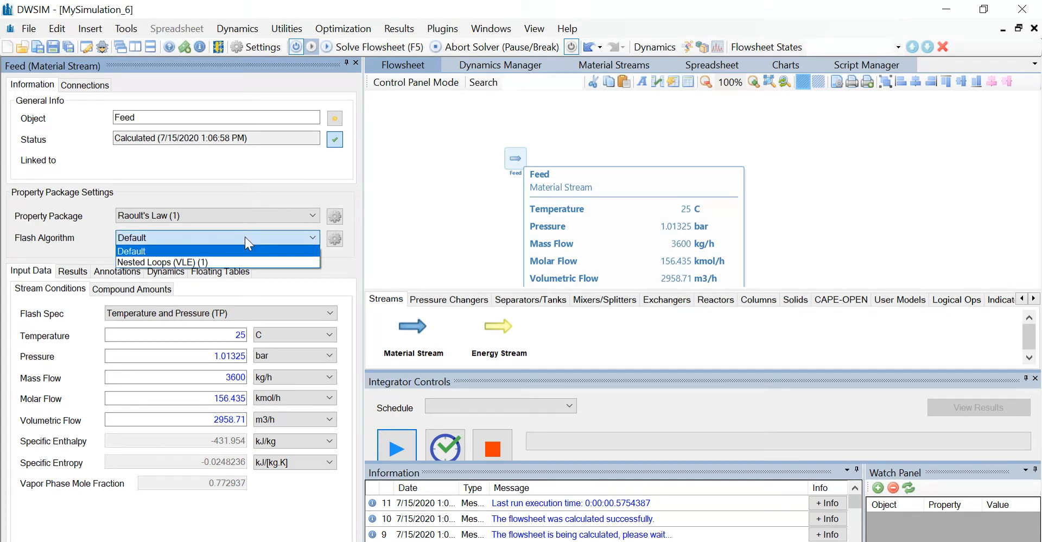
pyautogui.click(214, 262)
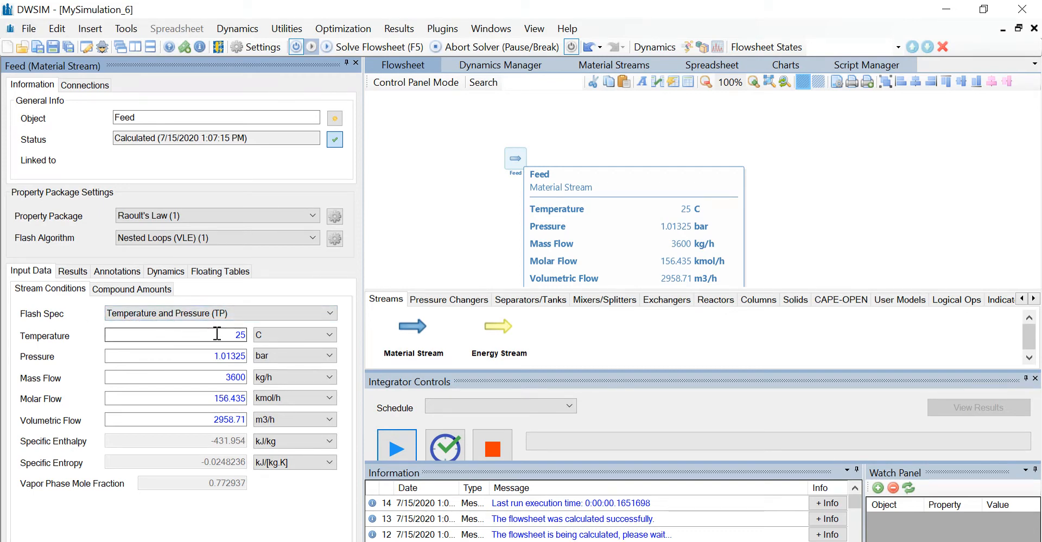
pyautogui.click(240, 336)
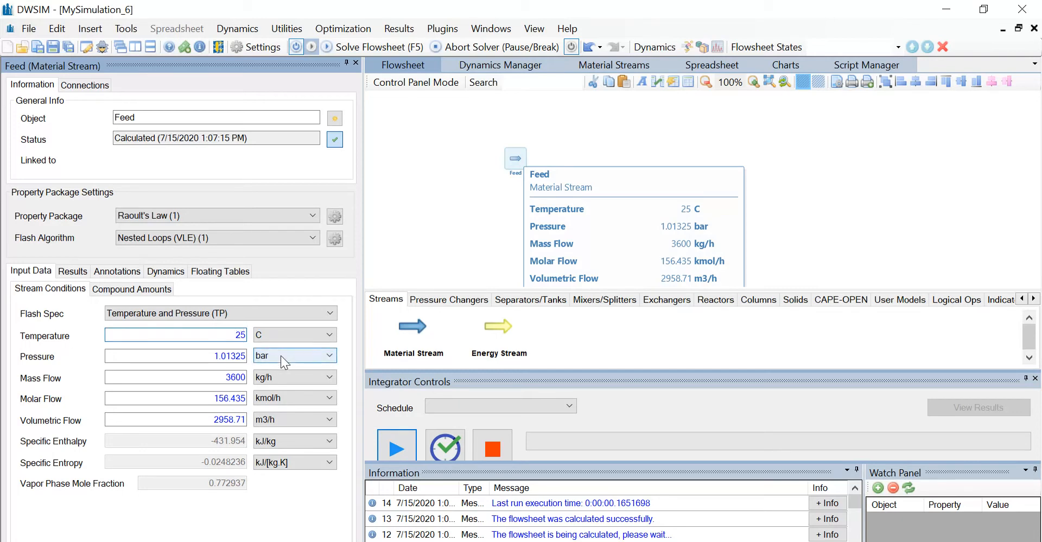
pyautogui.write('2')
pyautogui.press('Return')
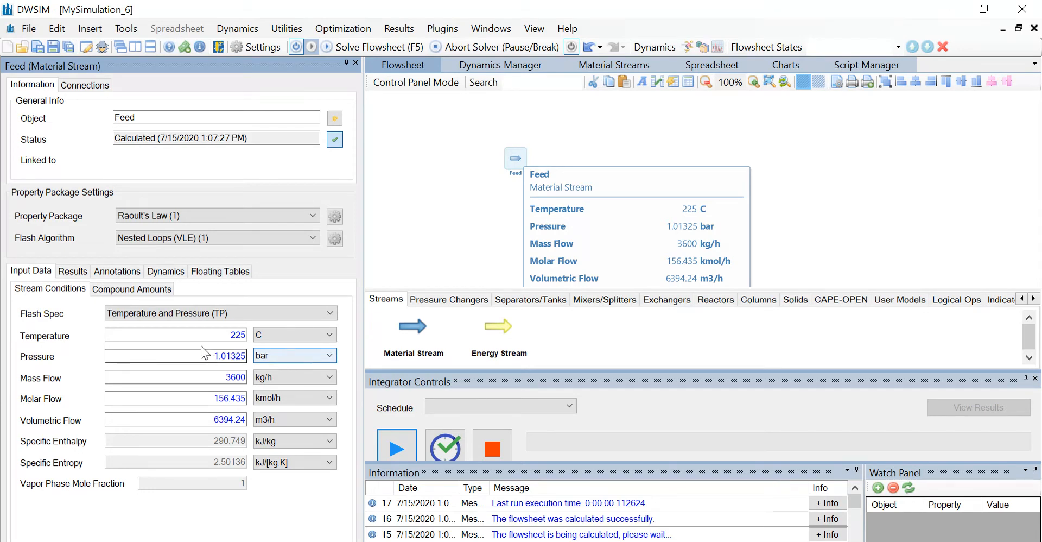
# Set the Feed mole fractions to 0.5 Carbon monoxide, 0.5 Water, 0 Hydrogen and 0 Carbon dioxide, and accept the changes.
pyautogui.click(127, 287)
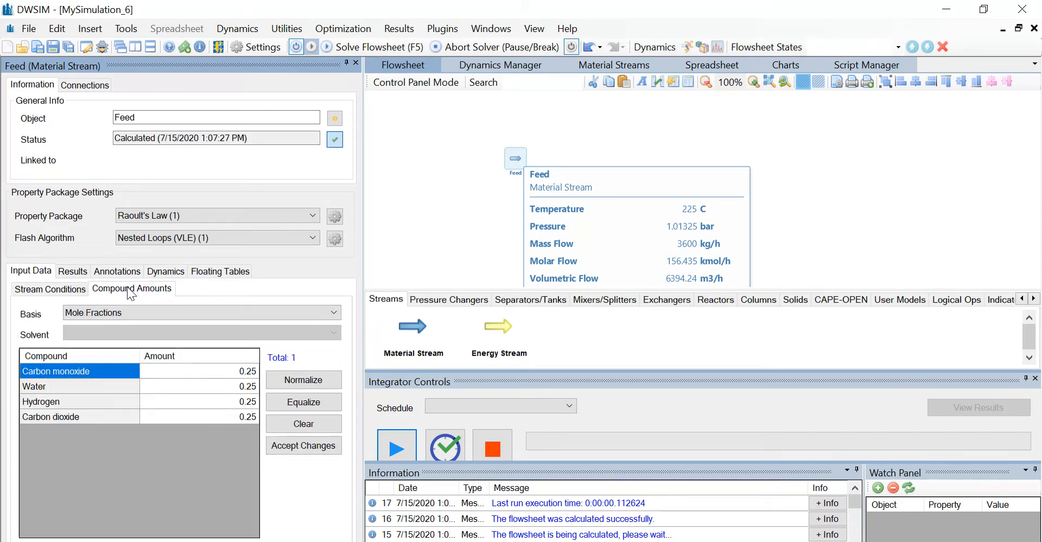
pyautogui.click(233, 371)
pyautogui.write('0.5')
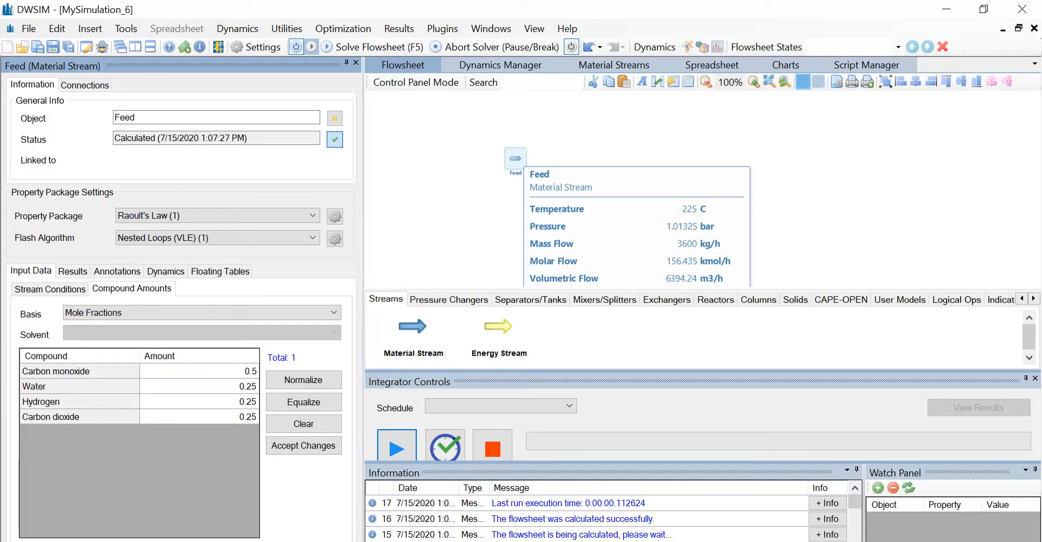
pyautogui.press('Return')
pyautogui.write('0.5')
pyautogui.press('Return')
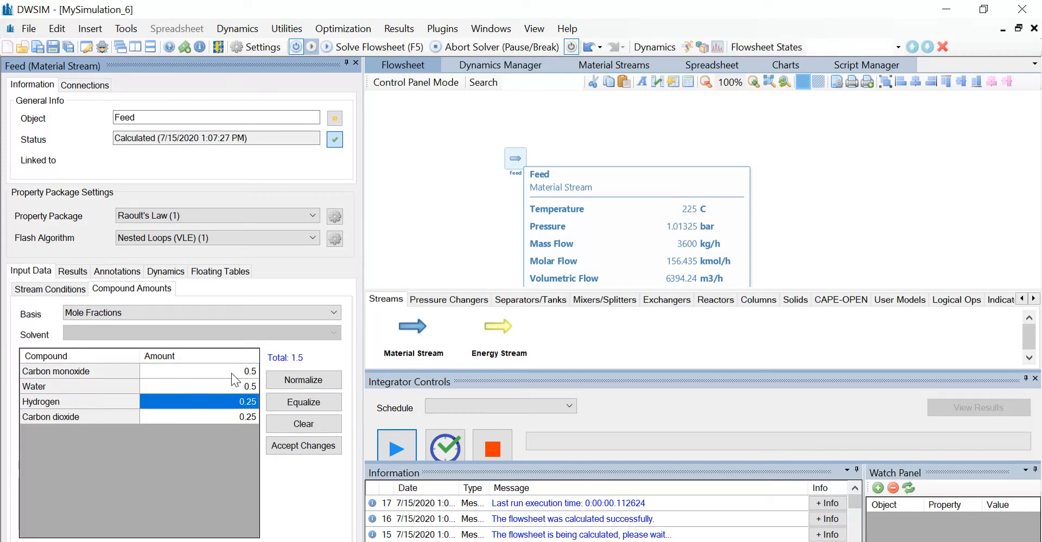
pyautogui.write('0')
pyautogui.press('Return')
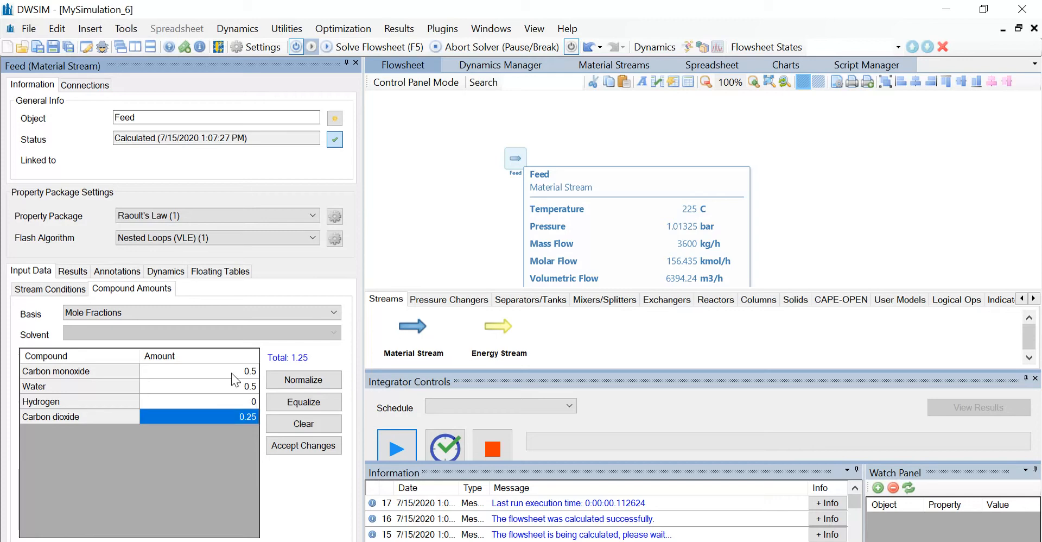
pyautogui.write('0')
pyautogui.click(302, 444)
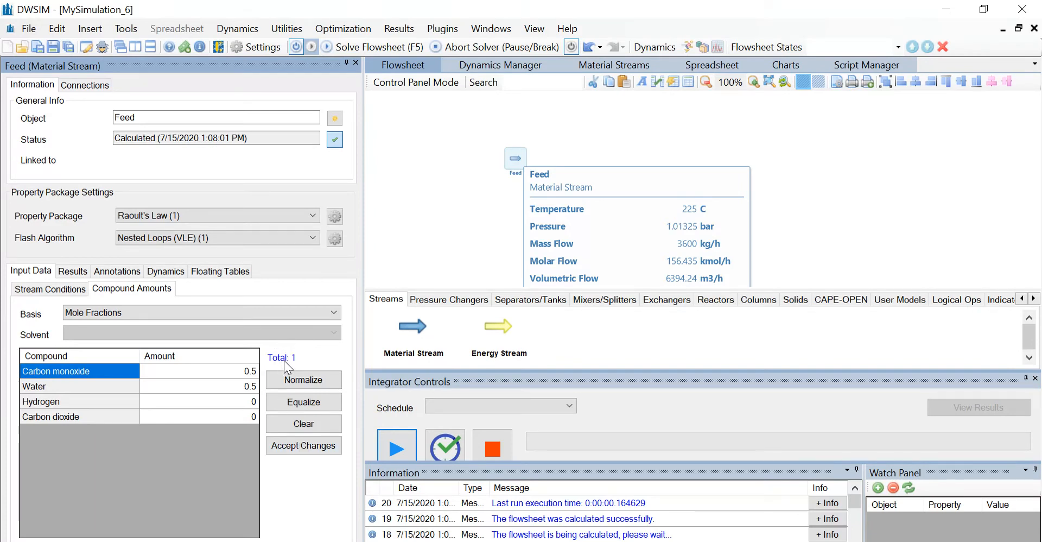
# Add a new equilibrium reaction to the simulation settings and name it "Water gas shift reaction".
pyautogui.click(243, 53)
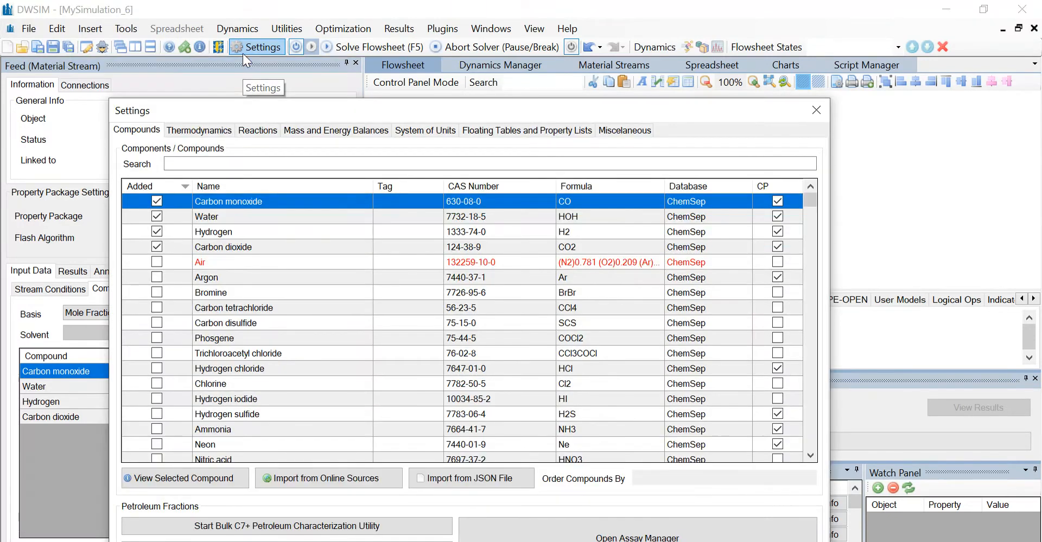
pyautogui.click(259, 132)
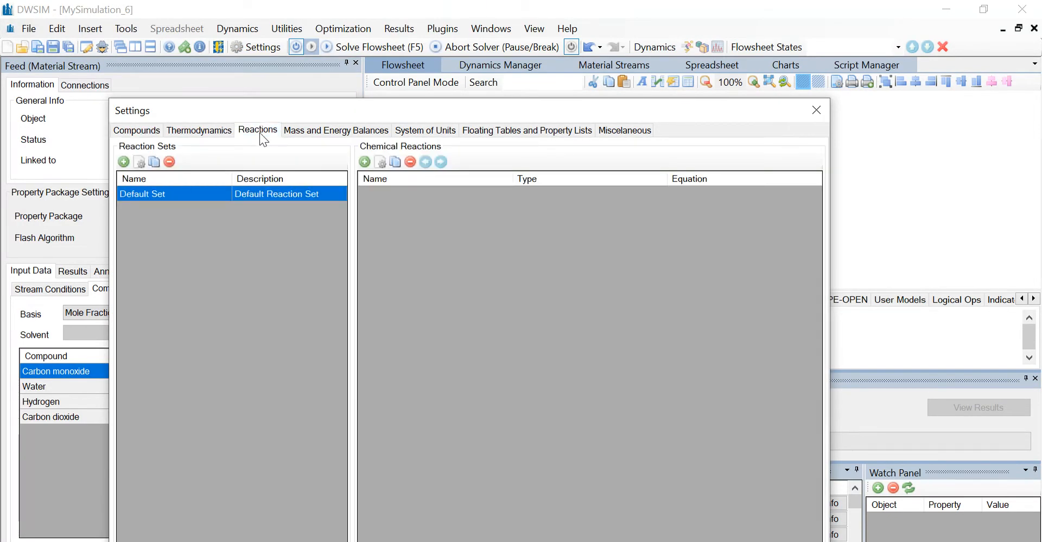
pyautogui.click(366, 162)
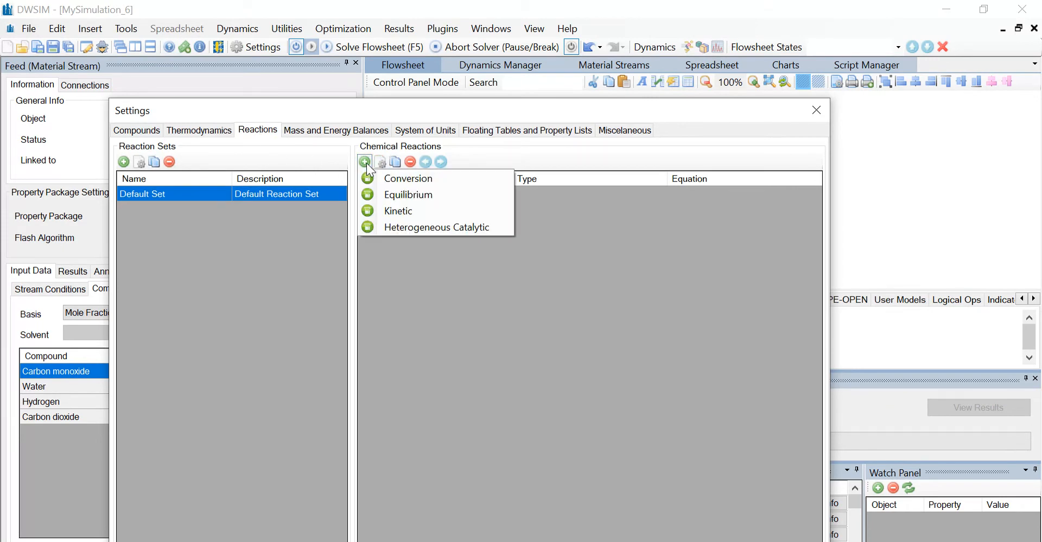
pyautogui.click(373, 195)
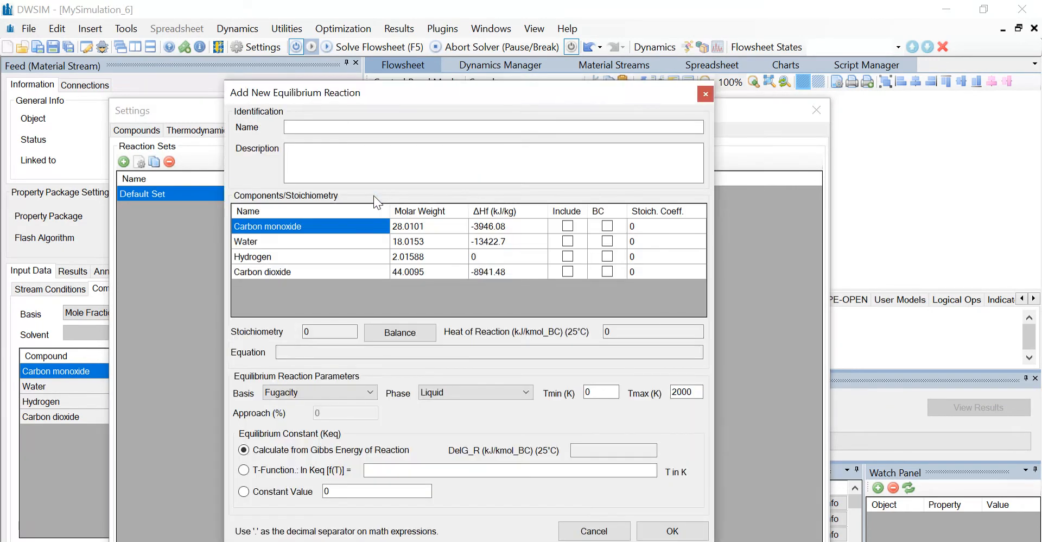
pyautogui.click(340, 129)
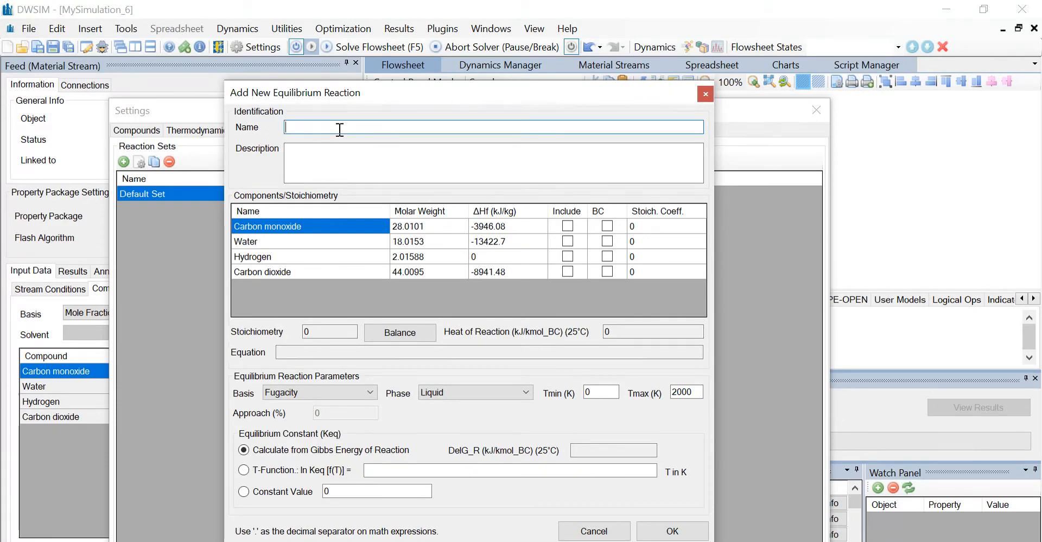
pyautogui.write('Water gas shift reaction')
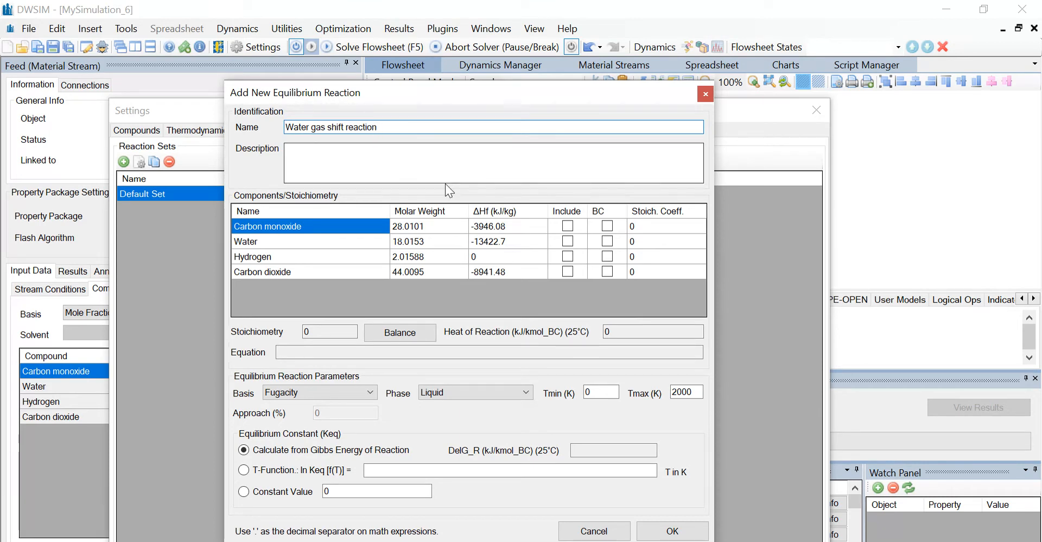
# Include Carbon monoxide, Water, Hydrogen and Carbon dioxide in the reaction, with Carbon monoxide as the base compound.
pyautogui.click(568, 226)
pyautogui.click(568, 242)
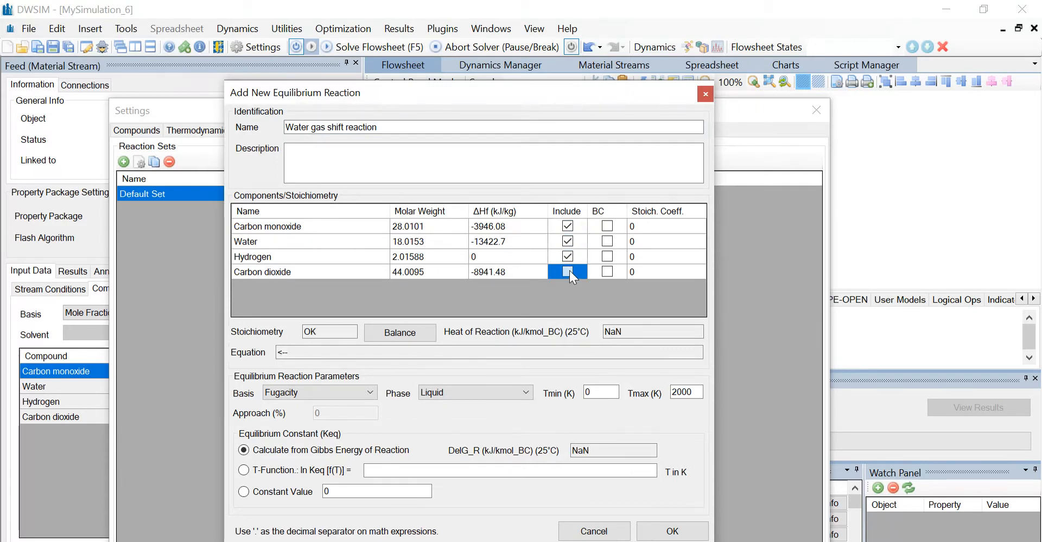
pyautogui.click(608, 225)
# Set the stoichiometric coefficients to -1 for Carbon monoxide and Water and 1 for Hydrogen and Carbon dioxide, and balance the reaction.
pyautogui.click(649, 232)
pyautogui.write('-1')
pyautogui.press('Return')
pyautogui.write('-1')
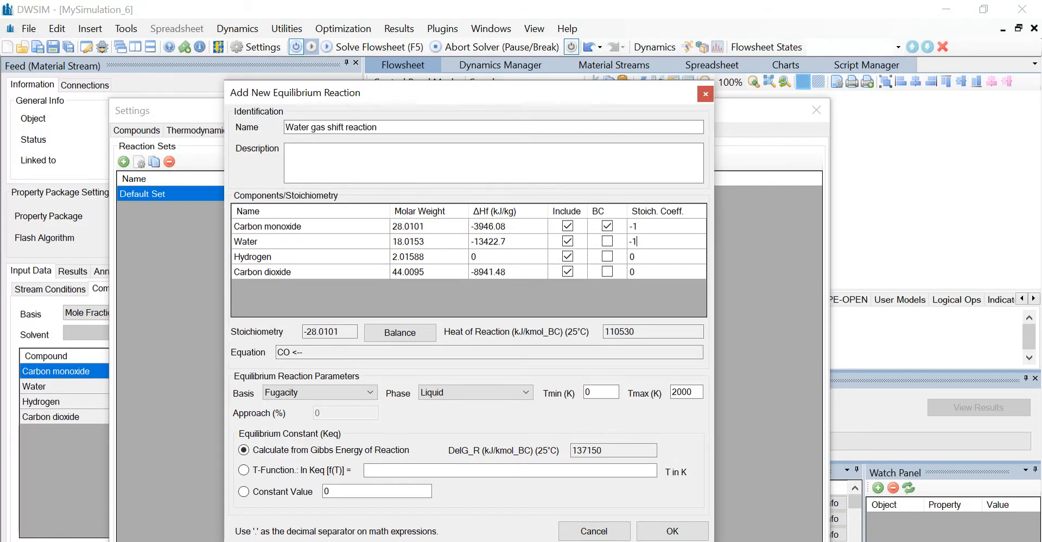
pyautogui.press('Return')
pyautogui.write('1')
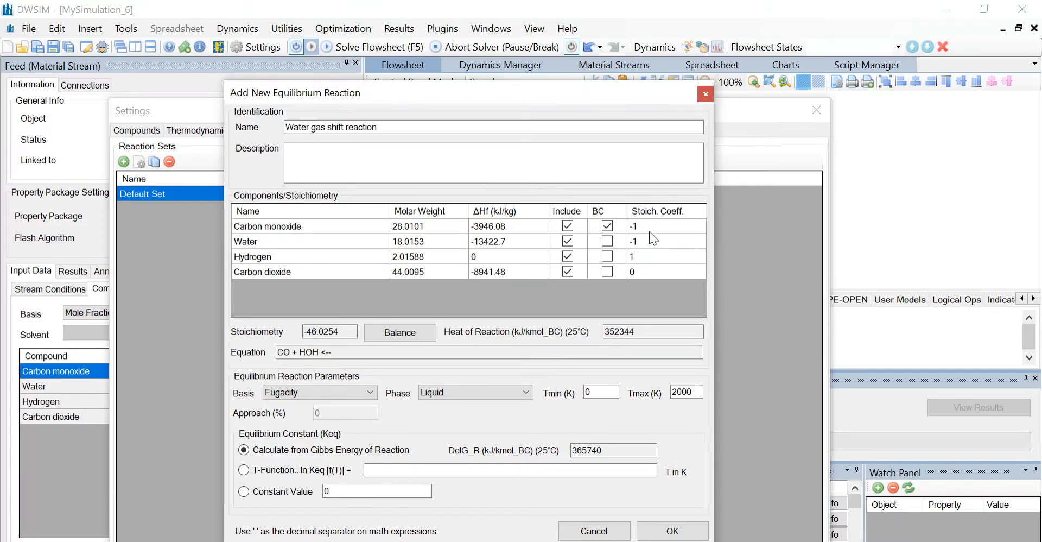
pyautogui.press('Return')
pyautogui.write('1')
pyautogui.click(403, 335)
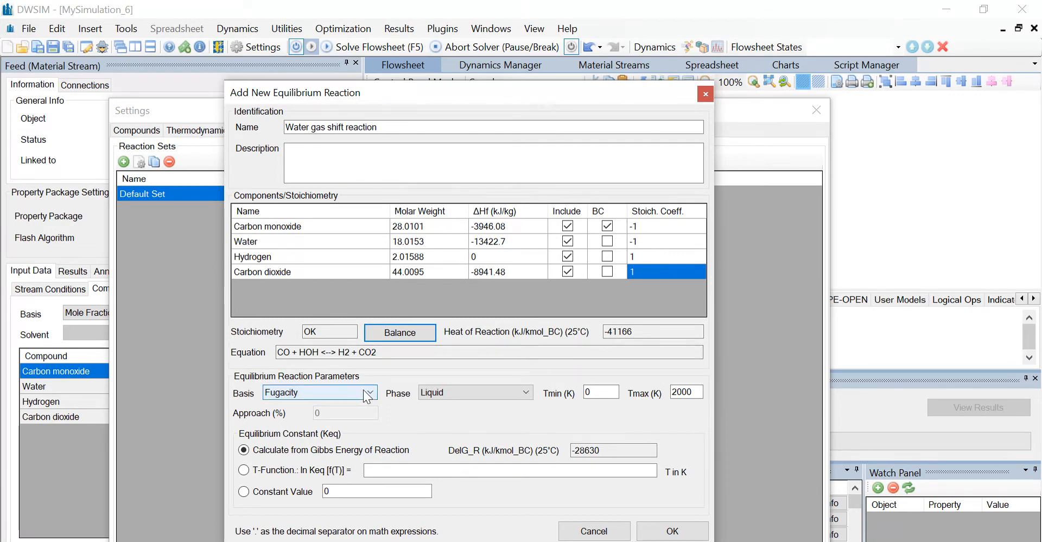
# Set the reaction phase to Vapor, accept the equilibrium reaction and close the simulation settings.
pyautogui.click(483, 396)
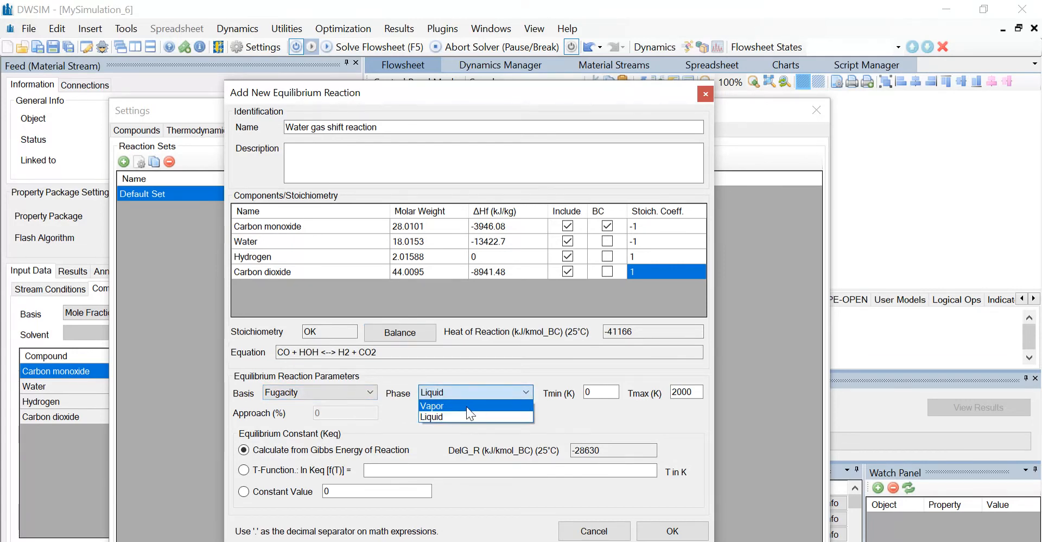
pyautogui.click(470, 406)
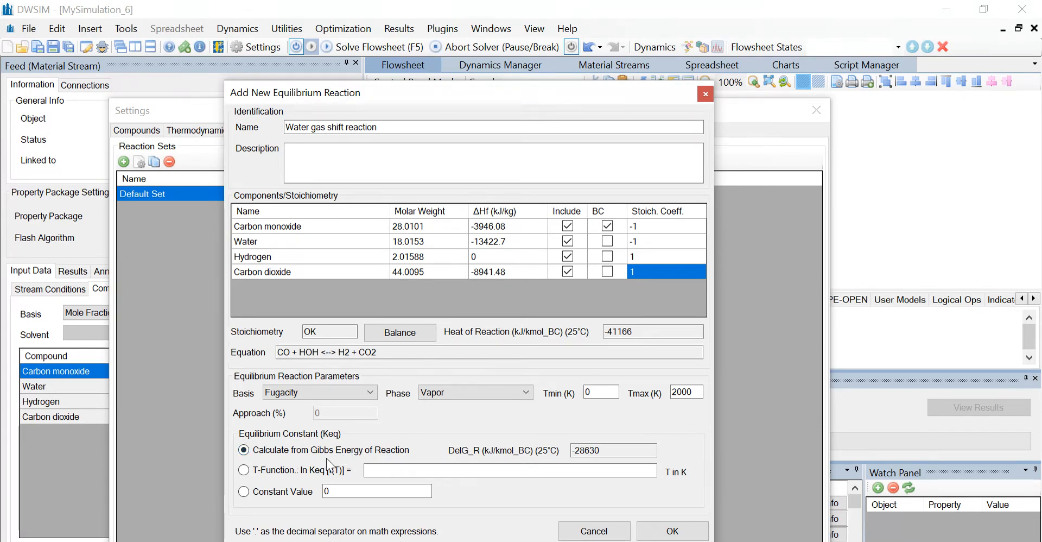
pyautogui.click(672, 531)
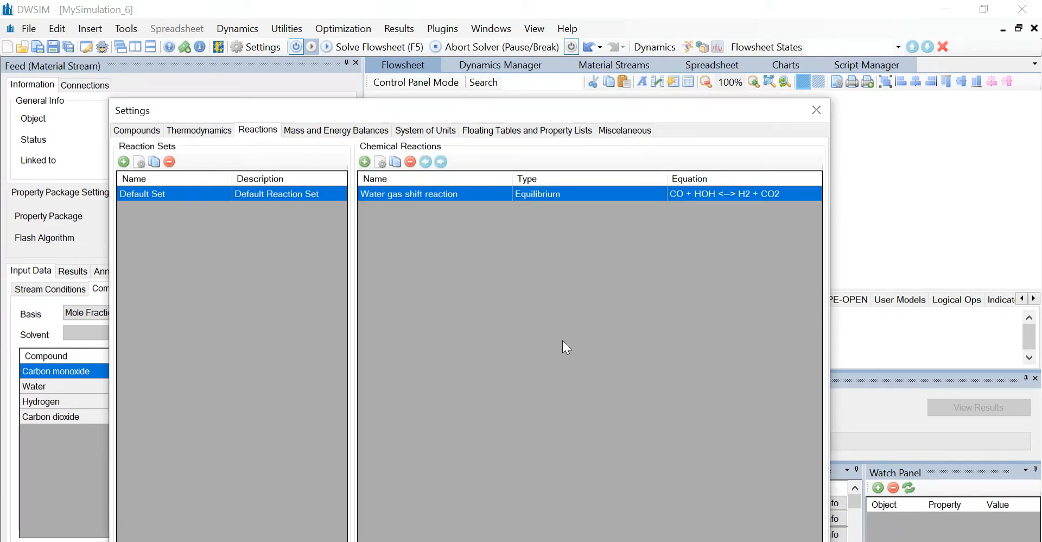
pyautogui.click(826, 110)
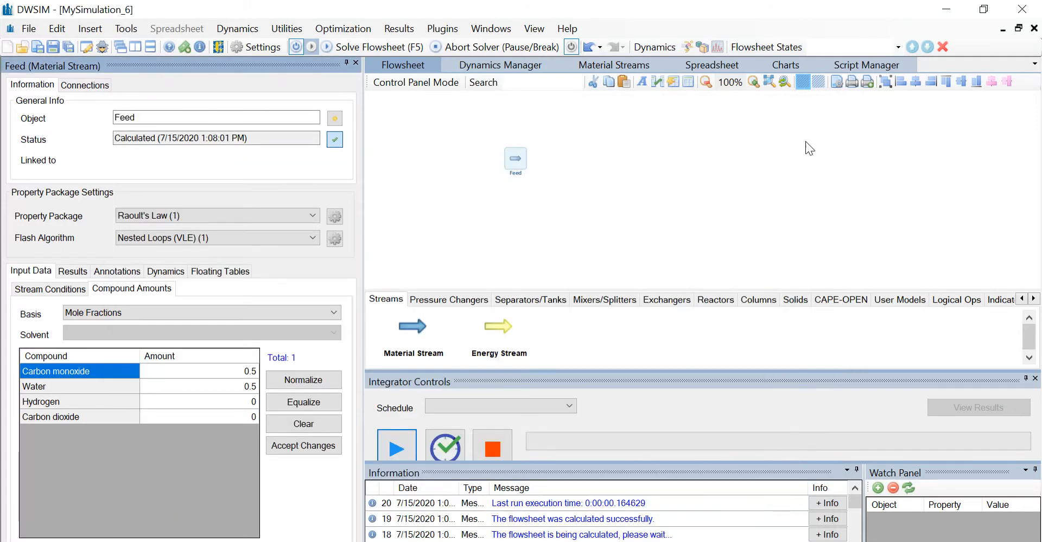
# Place a Gibbs Reactor beside the Feed stream, with two material streams beyond it and an energy stream below it.
pyautogui.click(718, 302)
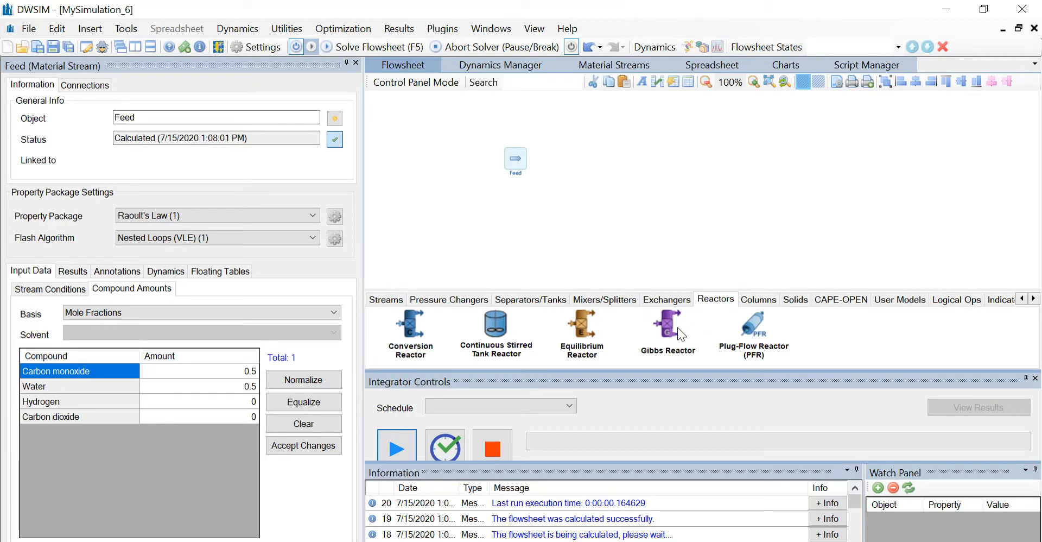
pyautogui.moveTo(671, 334); pyautogui.dragTo(566, 150)
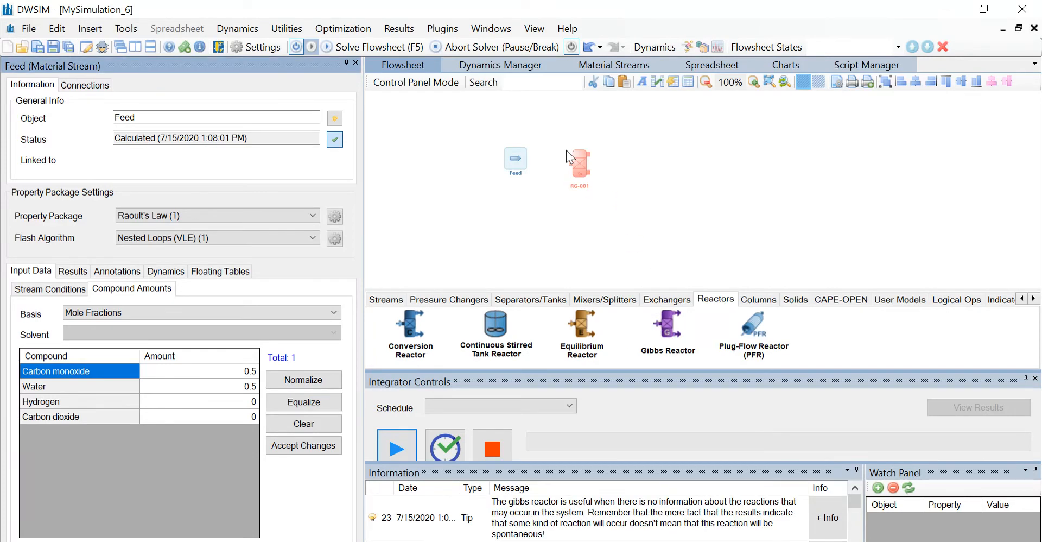
pyautogui.click(393, 298)
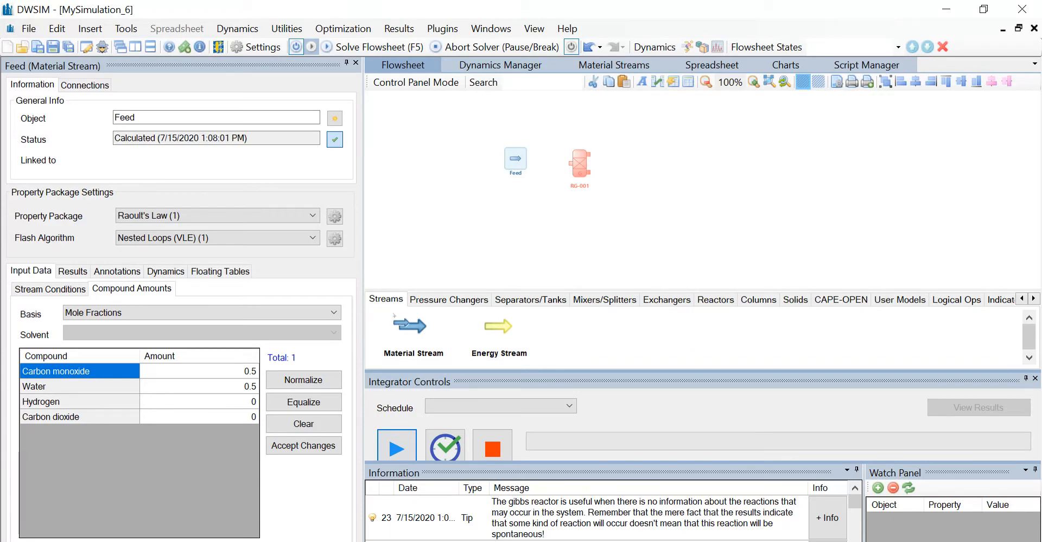
pyautogui.moveTo(406, 327); pyautogui.dragTo(633, 125)
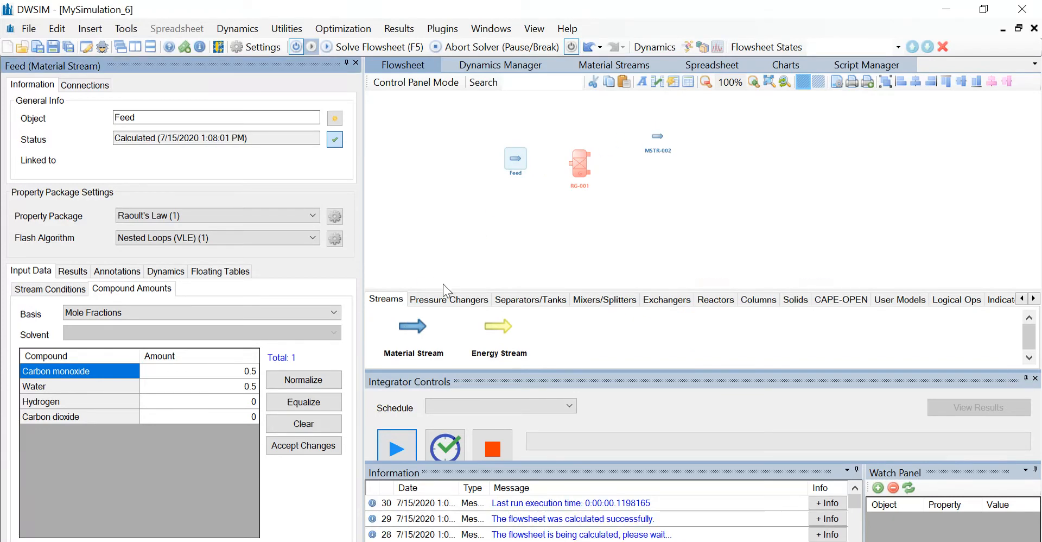
pyautogui.moveTo(417, 334); pyautogui.dragTo(654, 192)
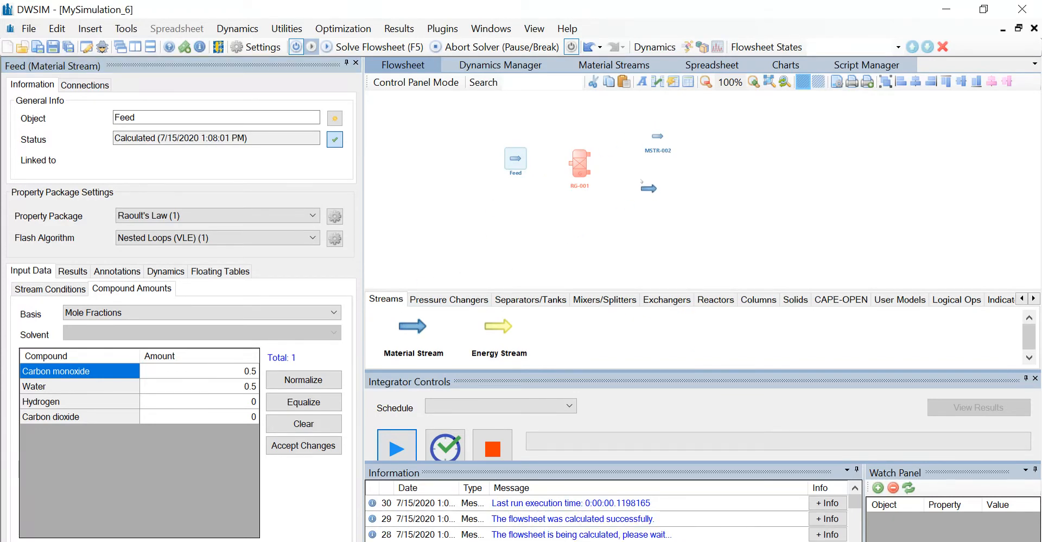
pyautogui.moveTo(497, 325); pyautogui.dragTo(582, 224)
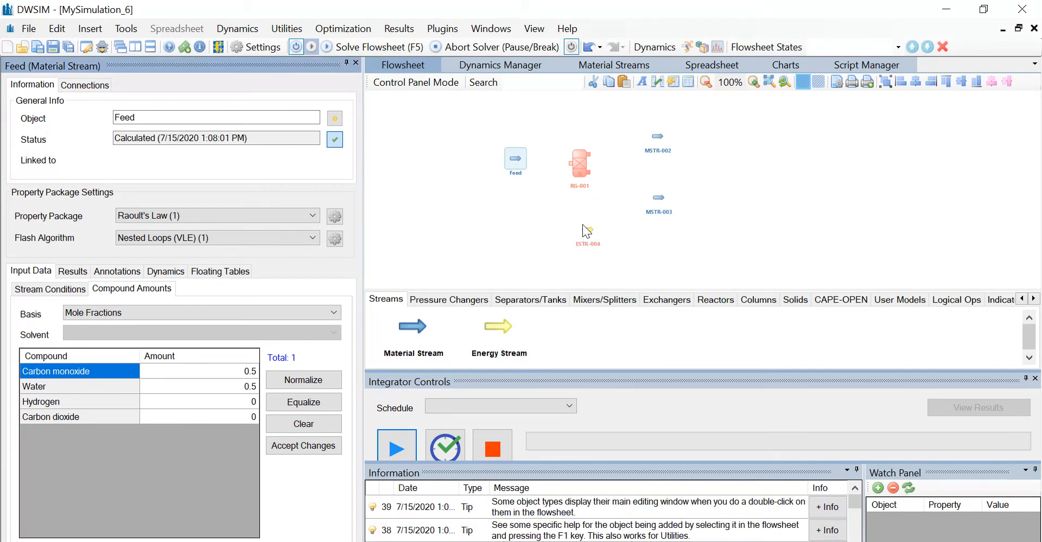
# Rename the upper of the two new material streams as "Vapour pdt".
pyautogui.click(657, 137)
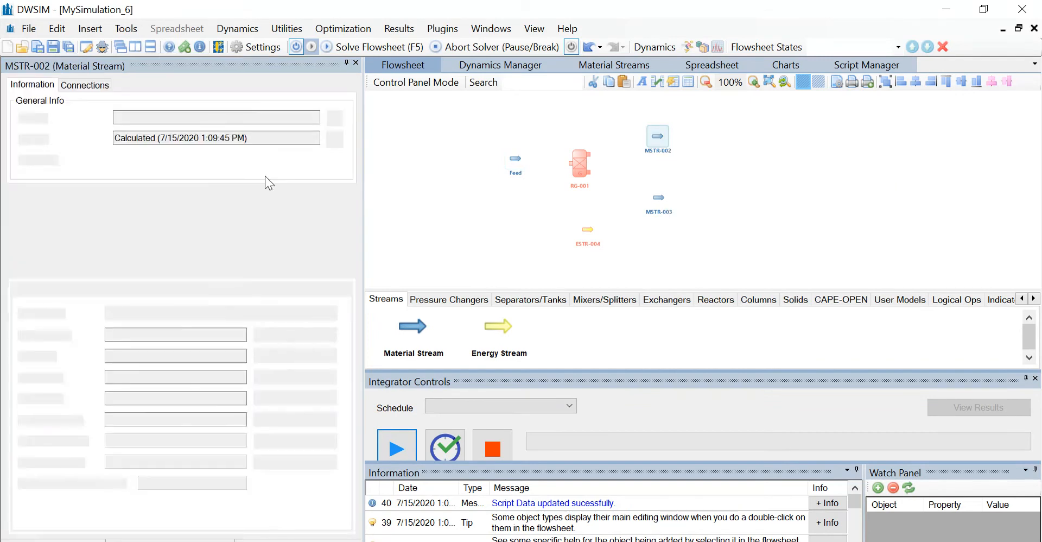
pyautogui.moveTo(163, 117); pyautogui.dragTo(87, 117)
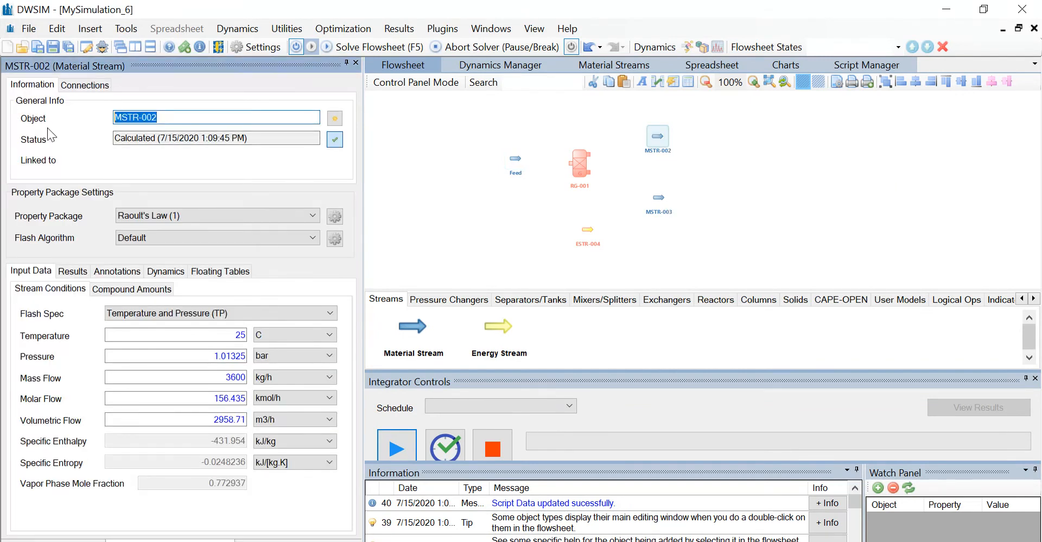
pyautogui.press('BackSpace')
pyautogui.write('Vap')
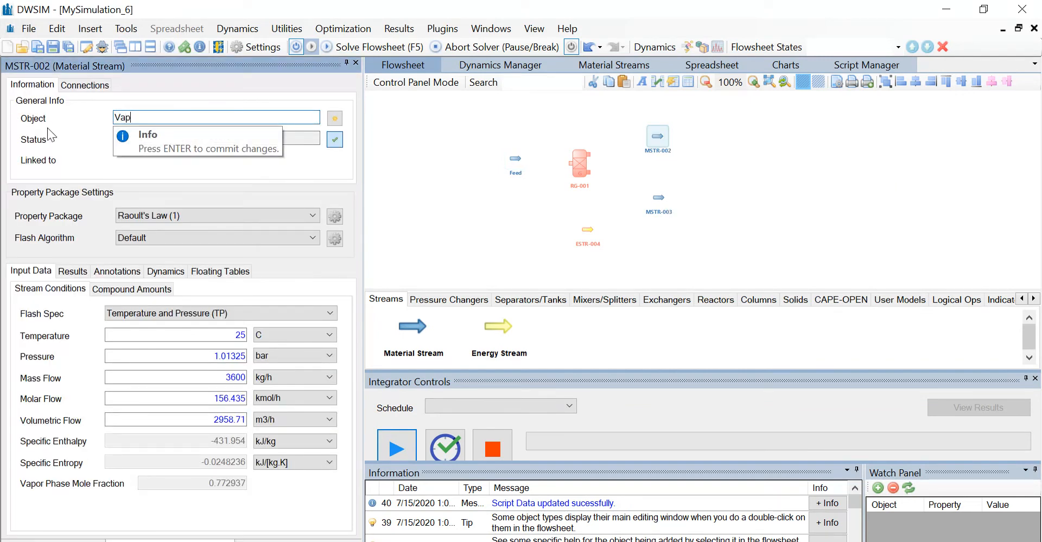
pyautogui.write('our pdt')
pyautogui.press('Return')
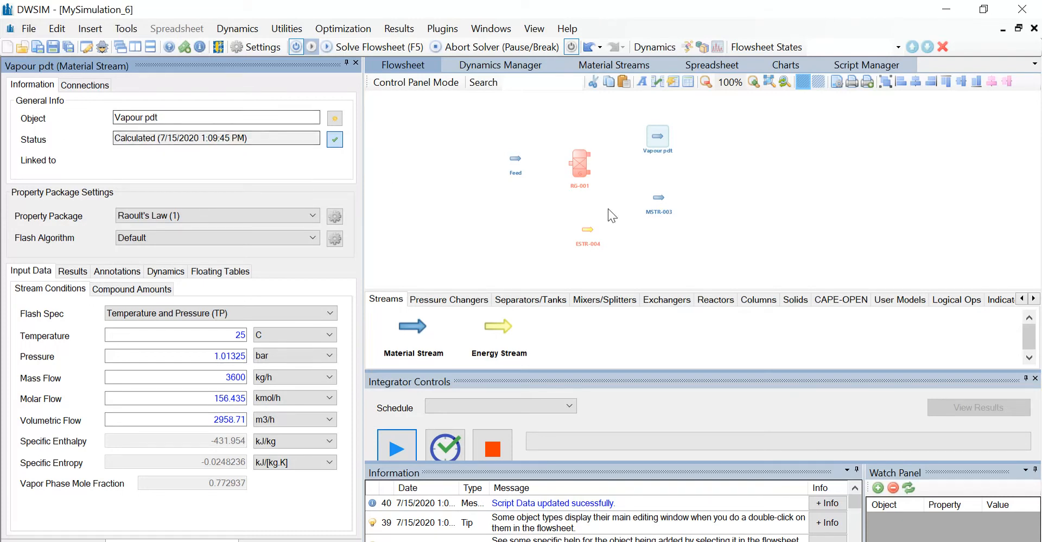
# Rename the lower of the two new material streams as "Liquid pdt".
pyautogui.click(657, 204)
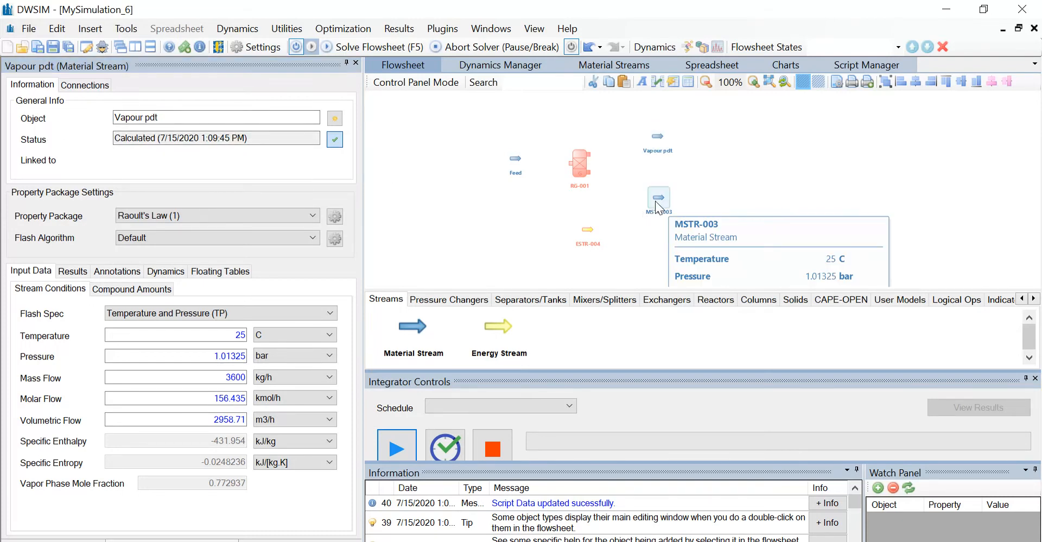
pyautogui.click(207, 120)
pyautogui.moveTo(207, 121); pyautogui.dragTo(50, 142)
pyautogui.press('BackSpace')
pyautogui.write('L')
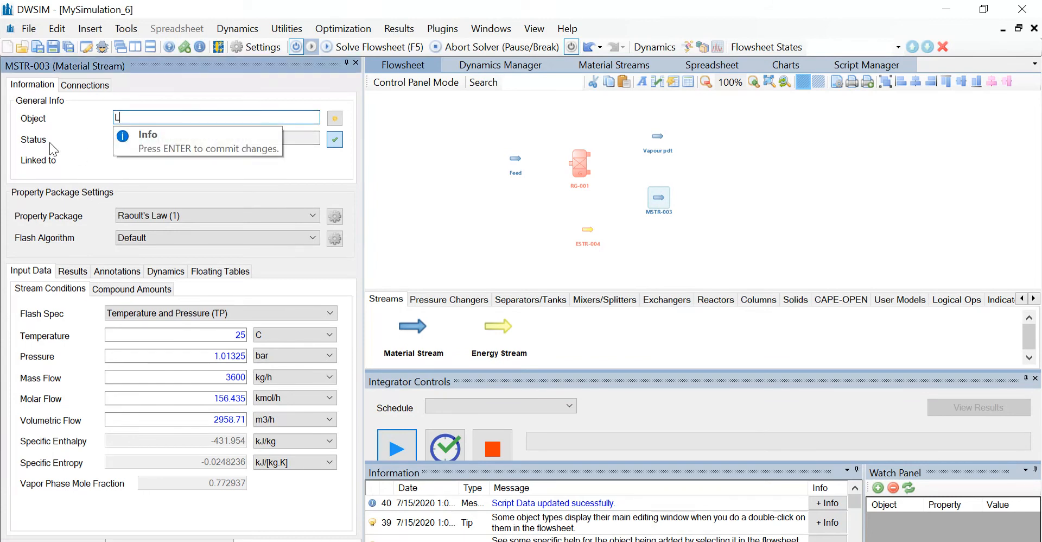
pyautogui.write('iquid pdt')
pyautogui.press('Return')
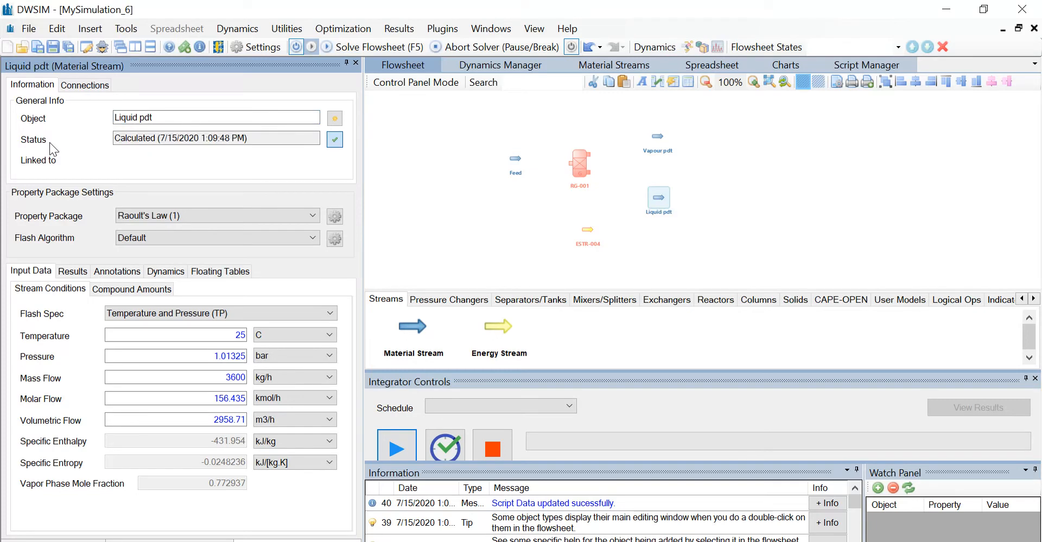
# Rename the energy stream below the reactor as "Energy".
pyautogui.click(586, 229)
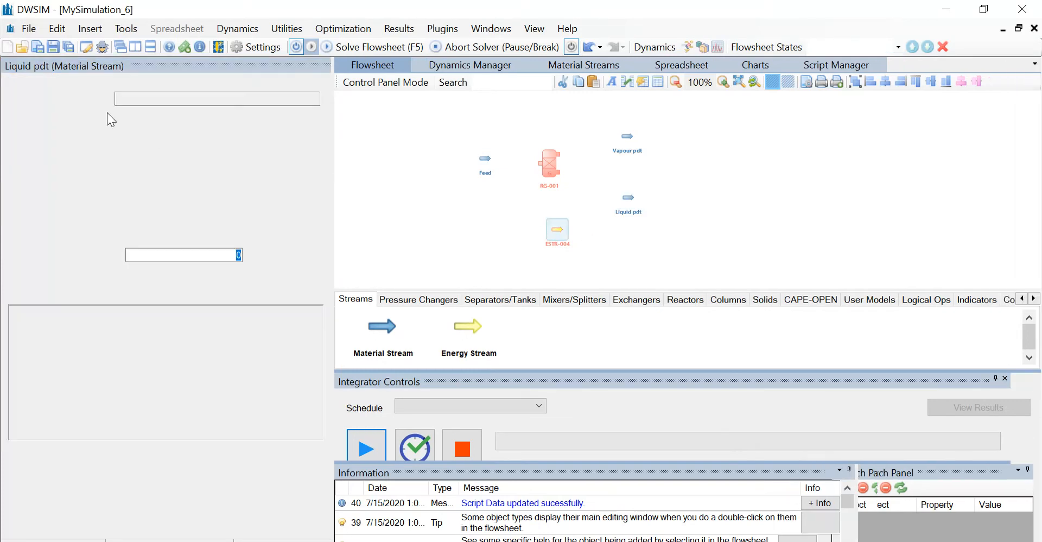
pyautogui.moveTo(162, 103); pyautogui.dragTo(42, 109)
pyautogui.write('E')
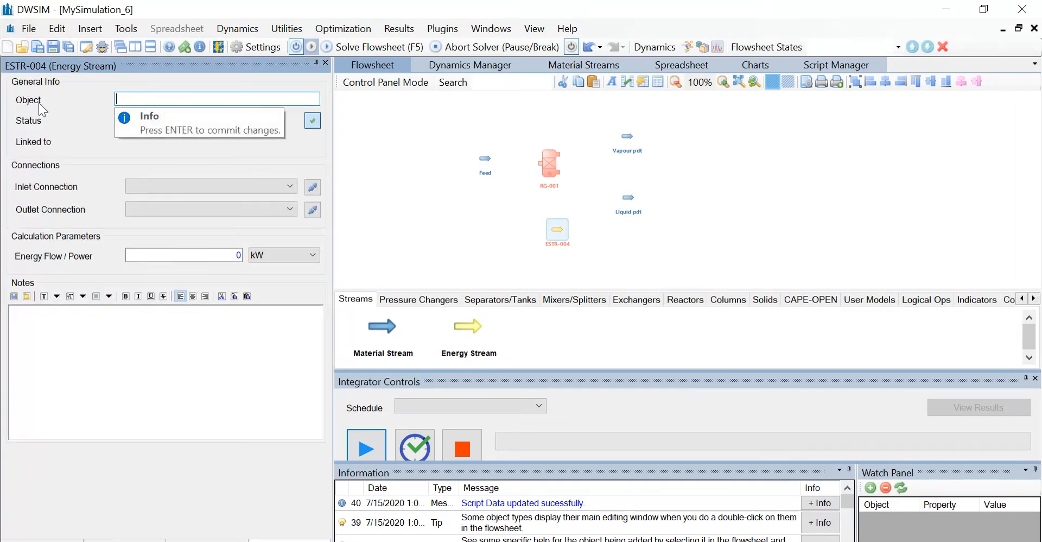
pyautogui.write('nergy')
pyautogui.press('Return')
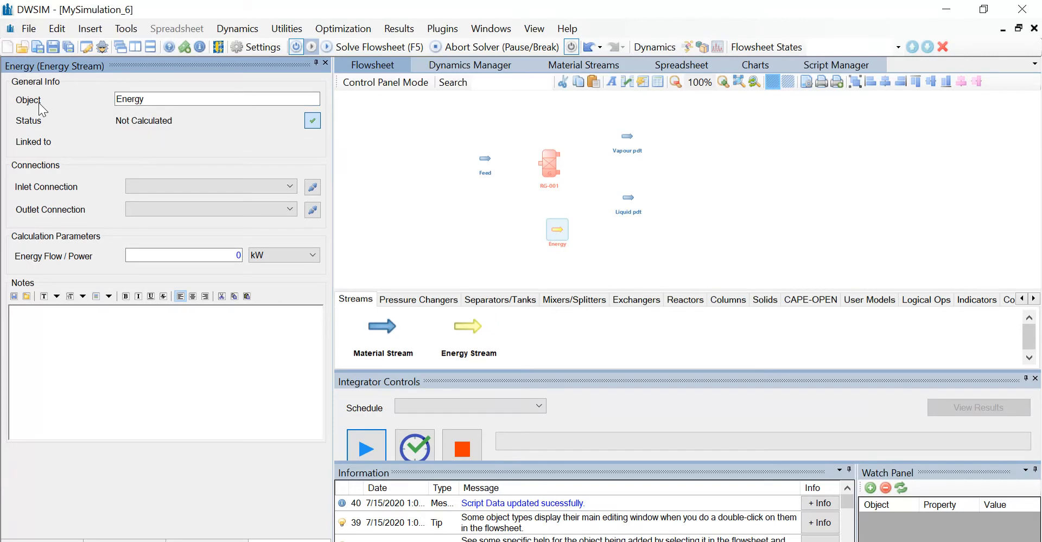
# Connect the Gibbs Reactor's inlet to Feed, outlet stream 1 to Vapour pdt and outlet stream 2 to Liquid pdt.
pyautogui.click(550, 173)
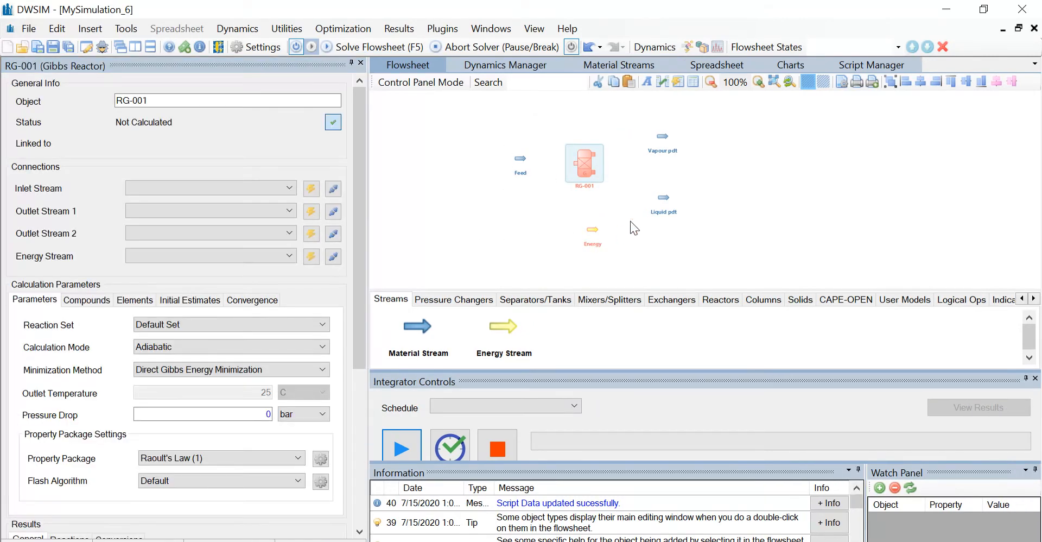
pyautogui.click(252, 191)
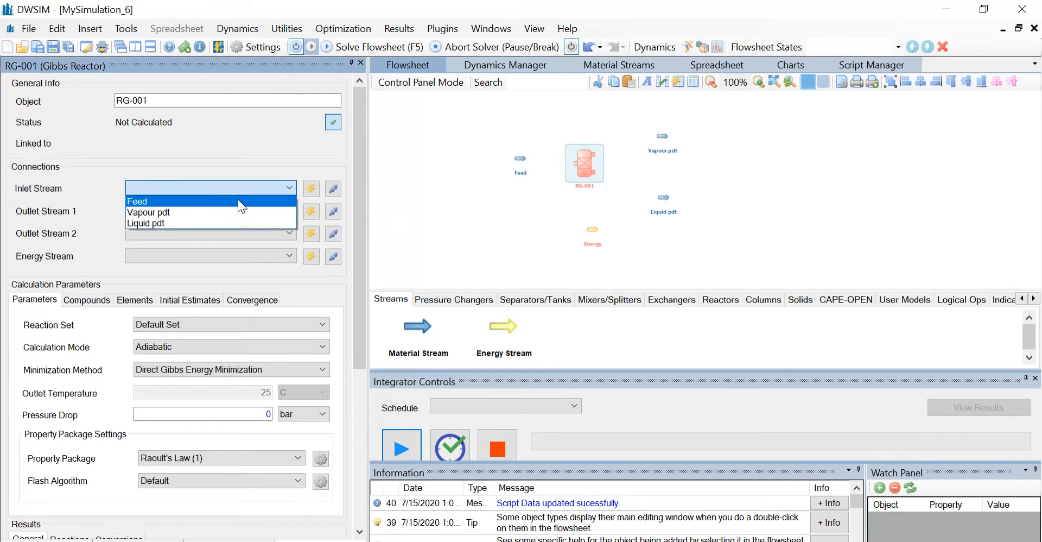
pyautogui.click(238, 200)
pyautogui.click(243, 210)
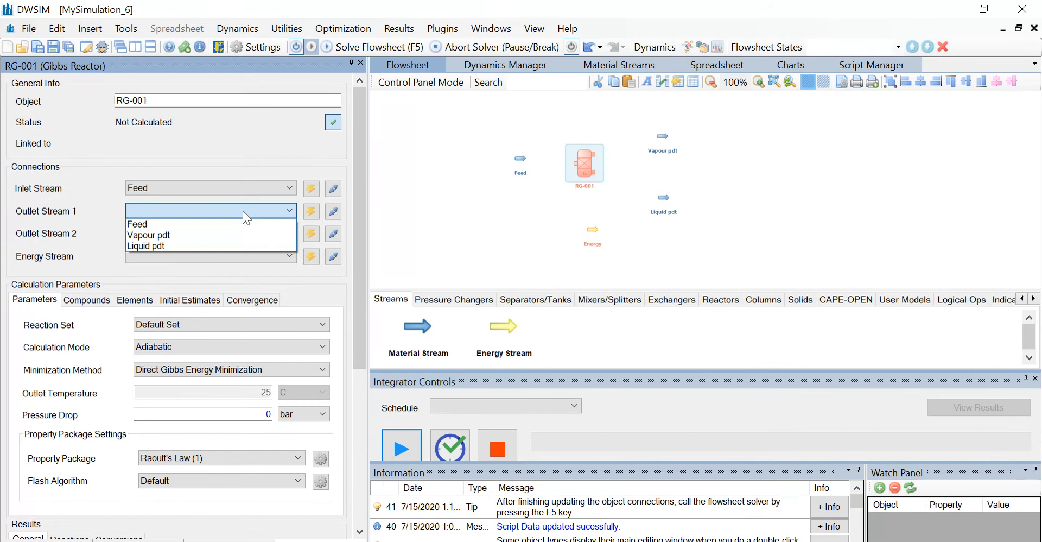
pyautogui.click(222, 236)
pyautogui.click(211, 236)
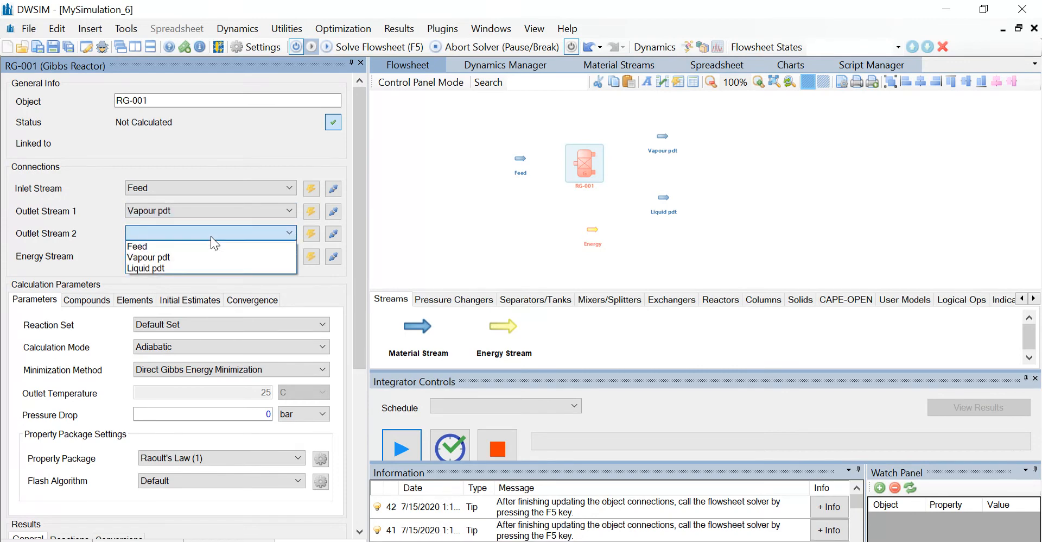
pyautogui.click(200, 268)
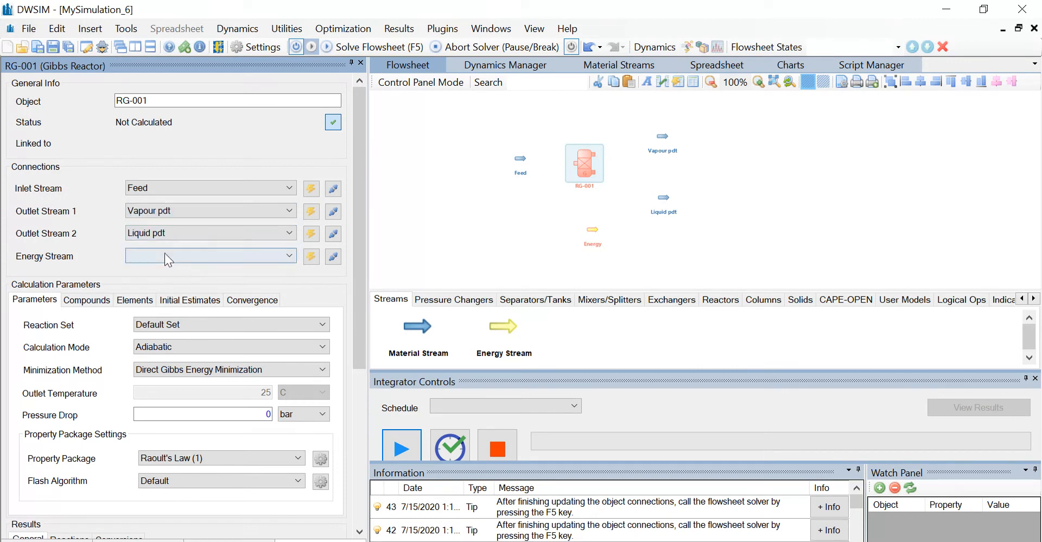
# Connect the reactor's energy stream to Energy and set the calculation mode to Define Outlet Temperature.
pyautogui.click(189, 254)
pyautogui.click(178, 268)
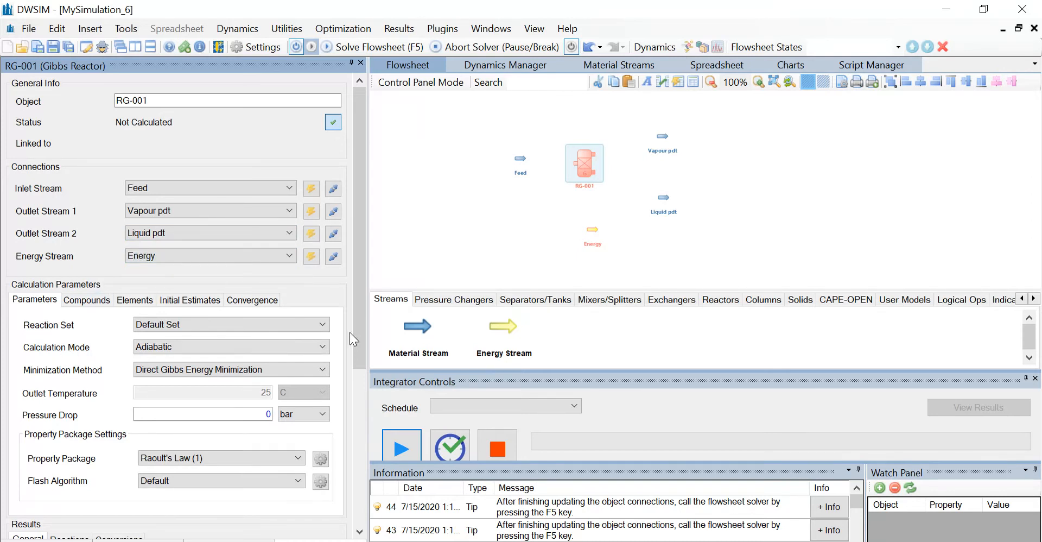
pyautogui.click(324, 347)
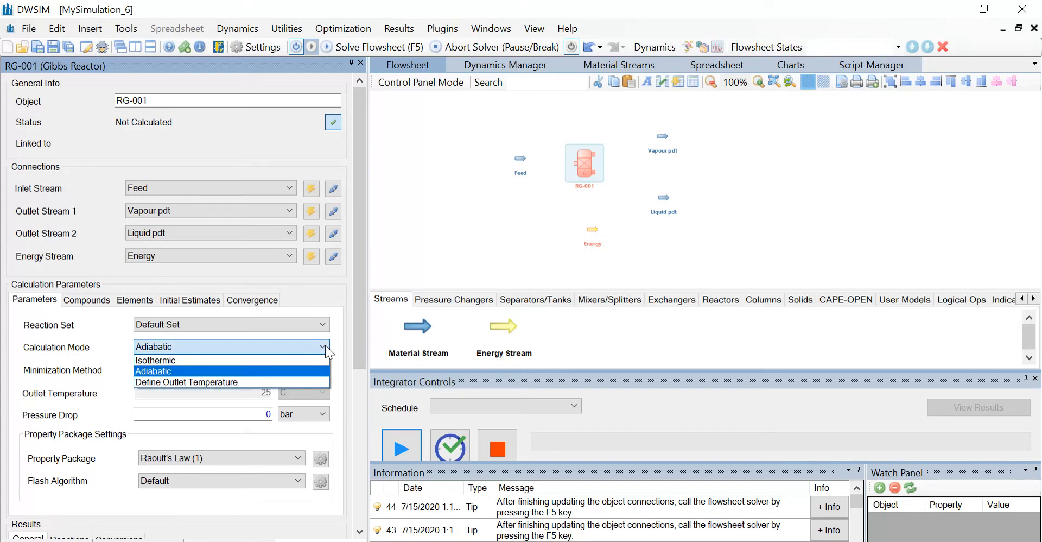
pyautogui.click(267, 382)
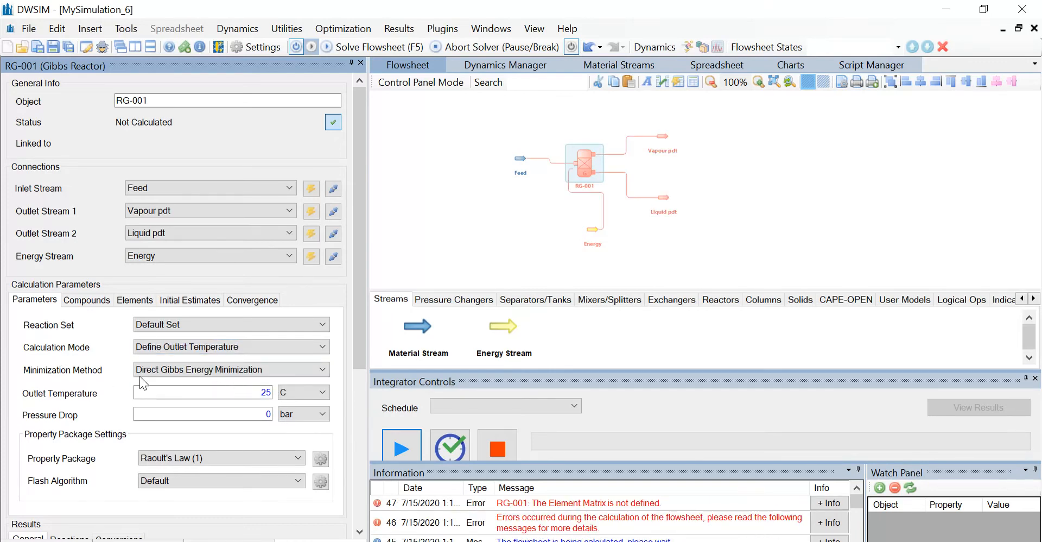
# Set the reactor's minimization method to Calculate Reaction Extents and its outlet temperature to 225 C.
pyautogui.click(300, 370)
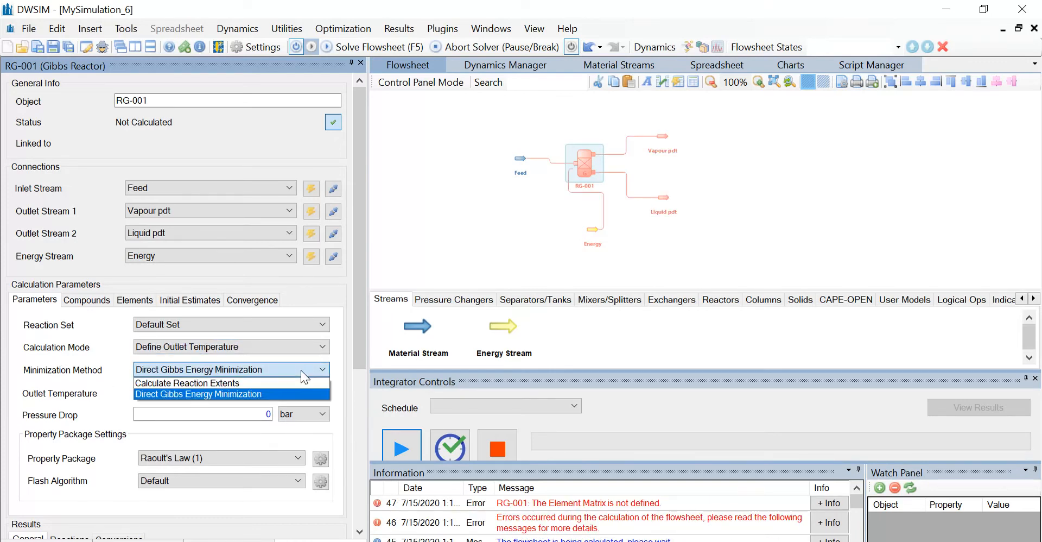
pyautogui.click(273, 383)
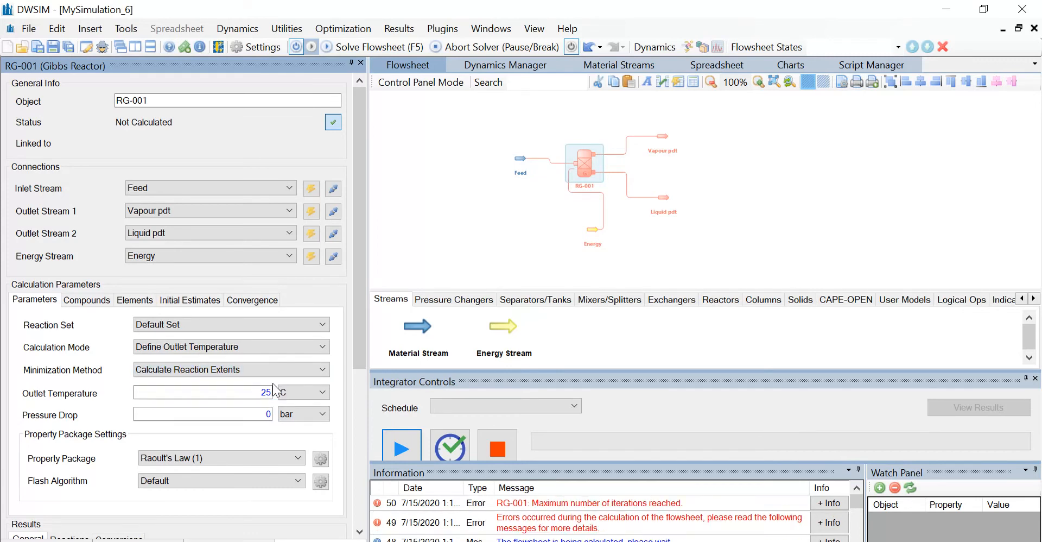
pyautogui.click(263, 392)
pyautogui.write('2')
# Select the water gas shift compounds, from carbon monoxide through carbon dioxide, for the Gibbs reactor's calculation.
pyautogui.click(101, 301)
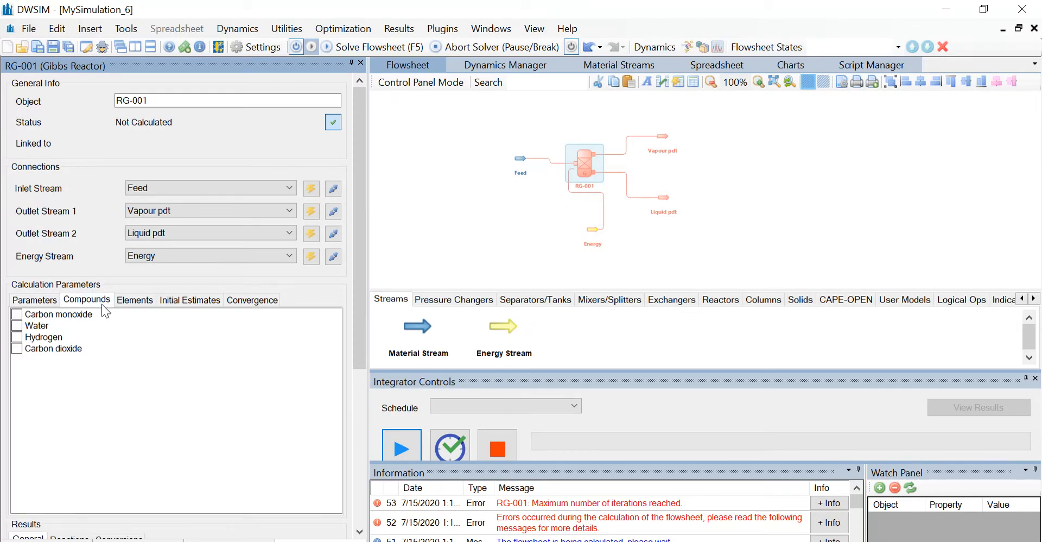
pyautogui.click(17, 314)
pyautogui.click(17, 325)
pyautogui.click(19, 351)
# Add three elements to the reactor's element matrix and name them H, O and C.
pyautogui.click(132, 299)
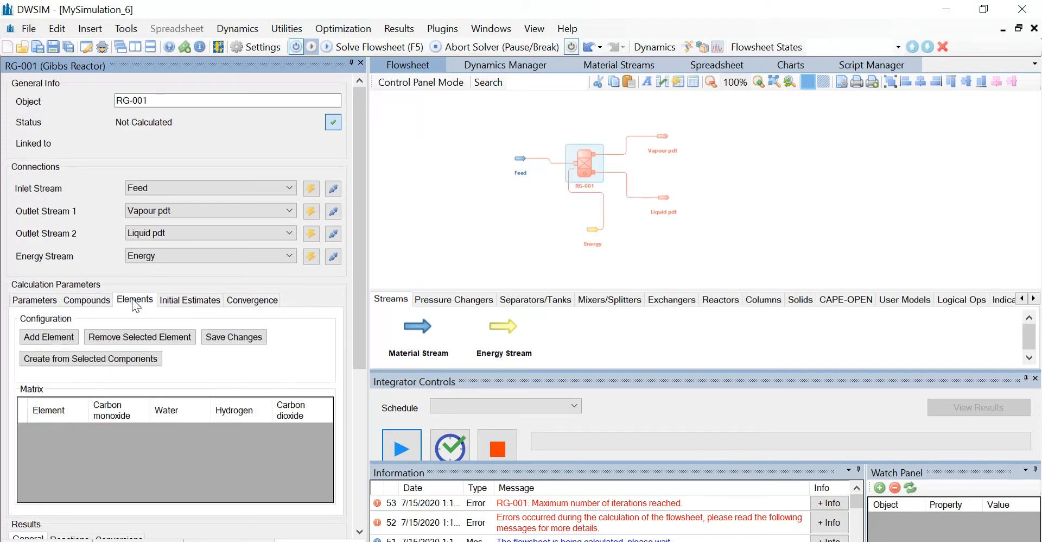
pyautogui.click(63, 338)
pyautogui.click(63, 337)
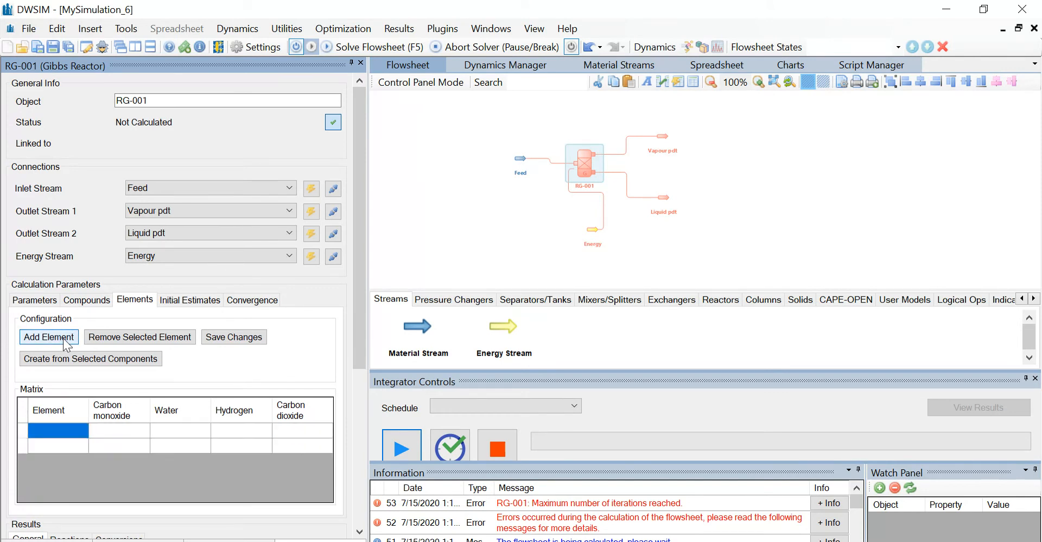
pyautogui.click(63, 338)
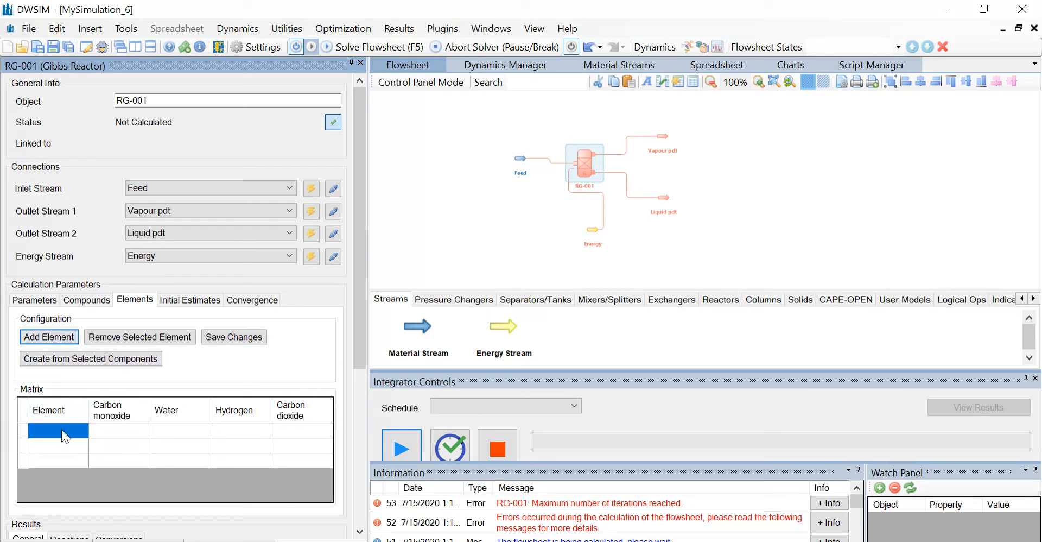
pyautogui.click(60, 429)
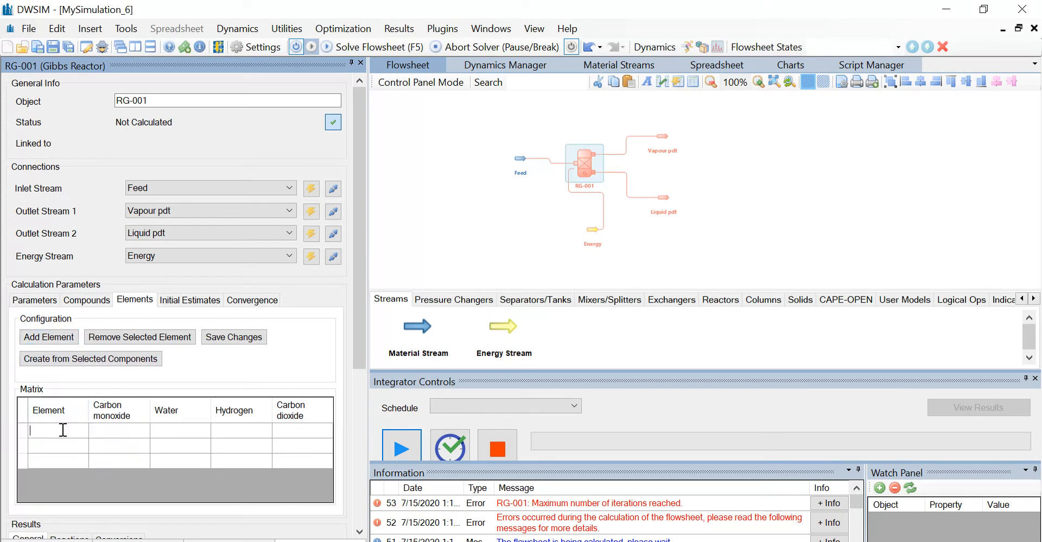
pyautogui.write('H')
pyautogui.press('Return')
pyautogui.write('O')
pyautogui.press('Return')
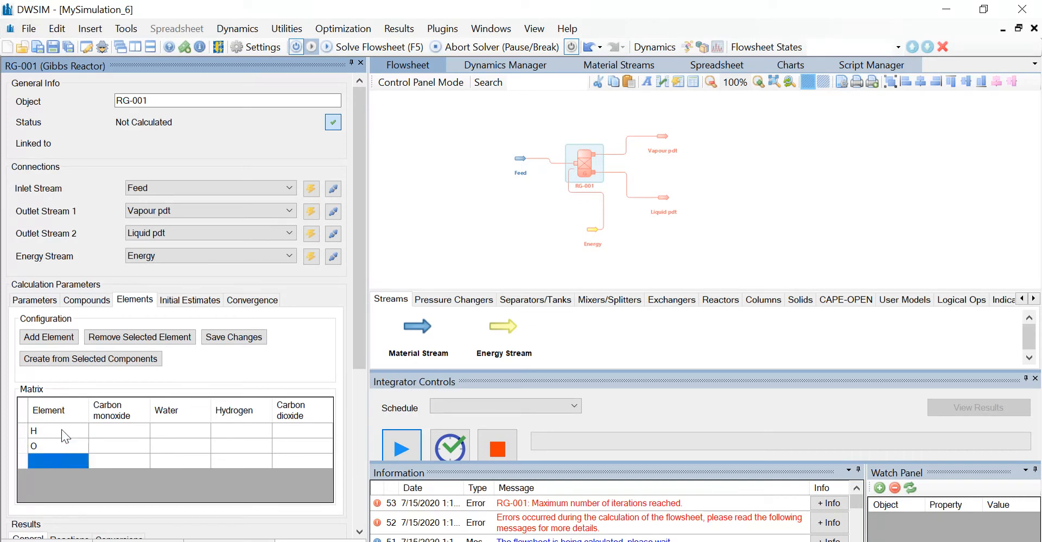
pyautogui.write('C')
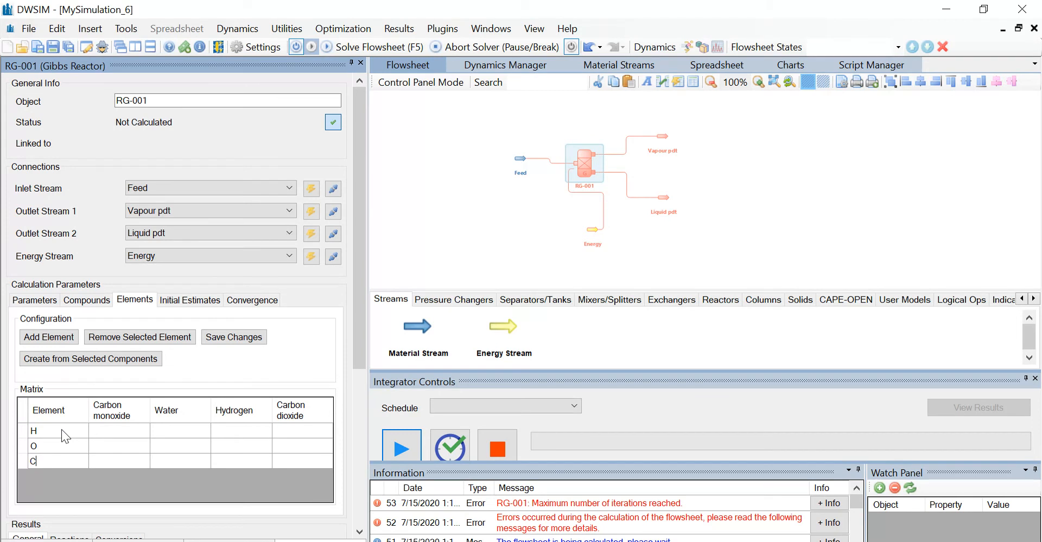
# Fill the H row of the element matrix with 0 for carbon monoxide, 2 for water, 2 for hydrogen and 0 for carbon dioxide.
pyautogui.click(126, 430)
pyautogui.write('0')
pyautogui.press('Tab')
pyautogui.write('2')
pyautogui.press('Tab')
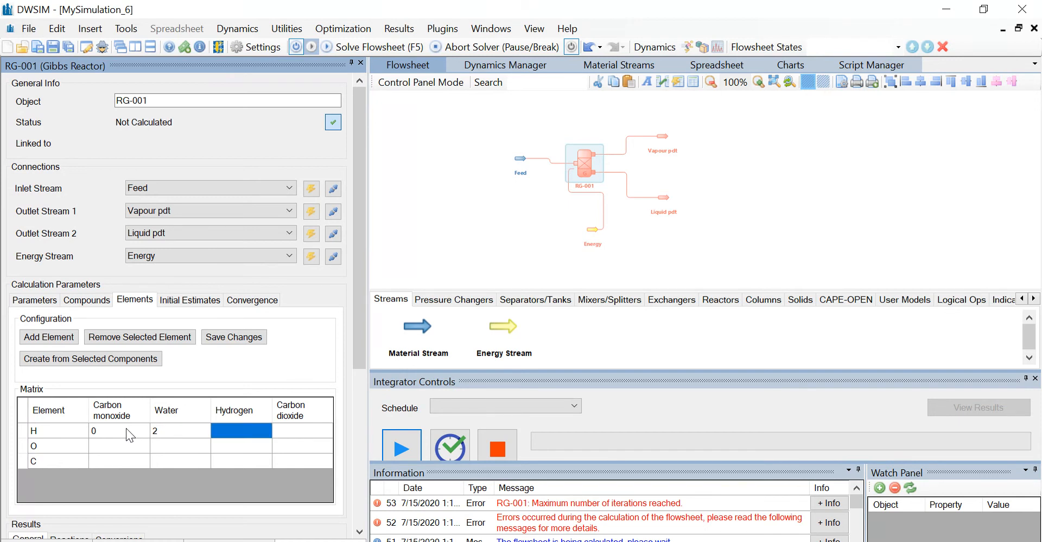
pyautogui.write('2')
pyautogui.press('Tab')
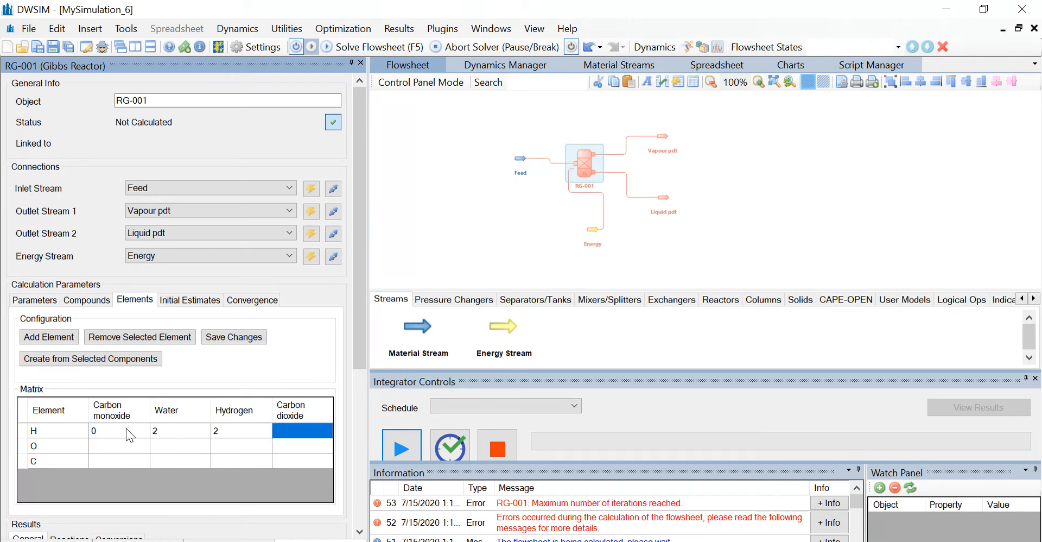
pyautogui.write('0')
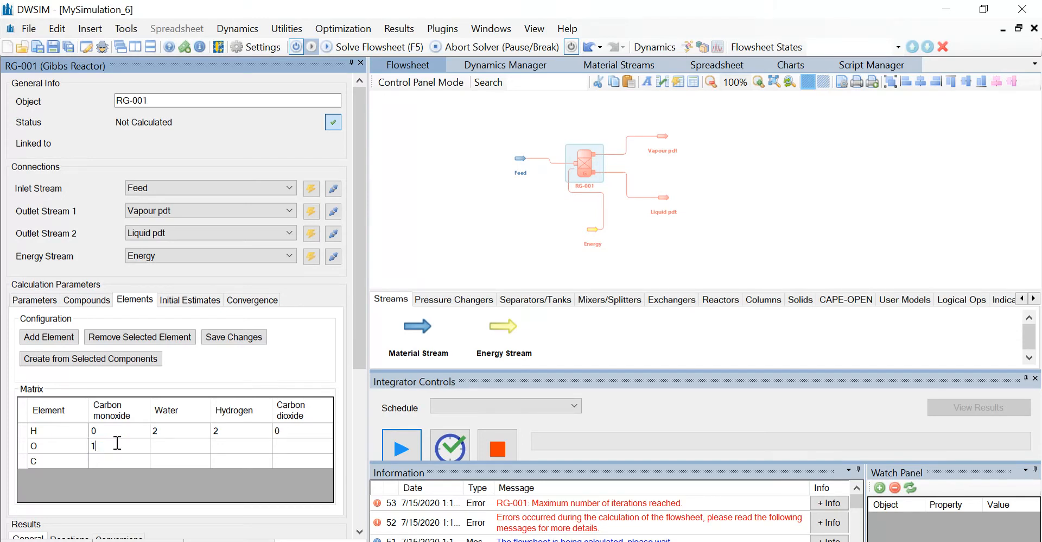
# Fill the O row of the element matrix with 1 for carbon monoxide, 1 for water, 0 for hydrogen and 2 for carbon dioxide.
pyautogui.press('Tab')
pyautogui.write('1')
pyautogui.press('Tab')
pyautogui.write('0')
pyautogui.press('Tab')
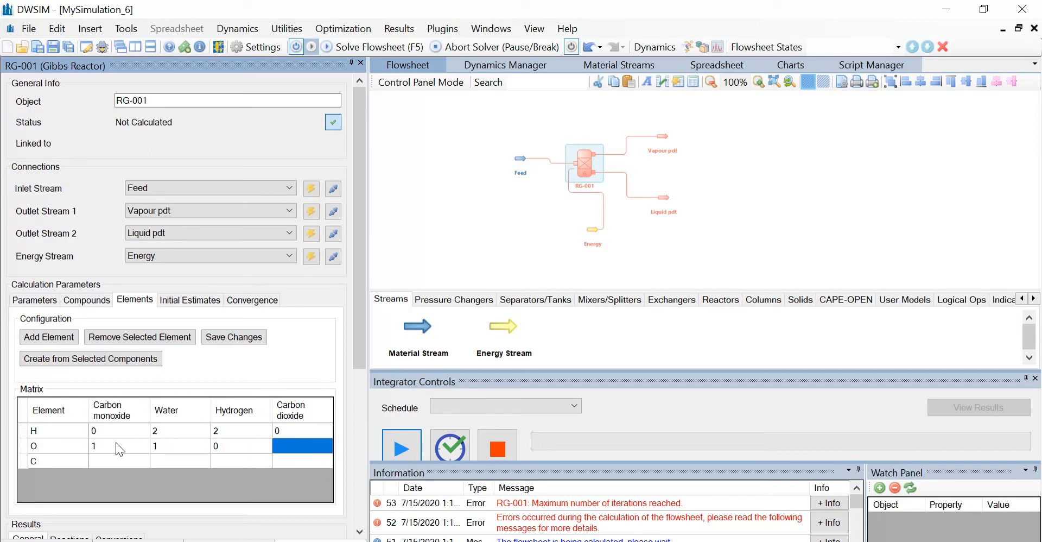
pyautogui.write('2')
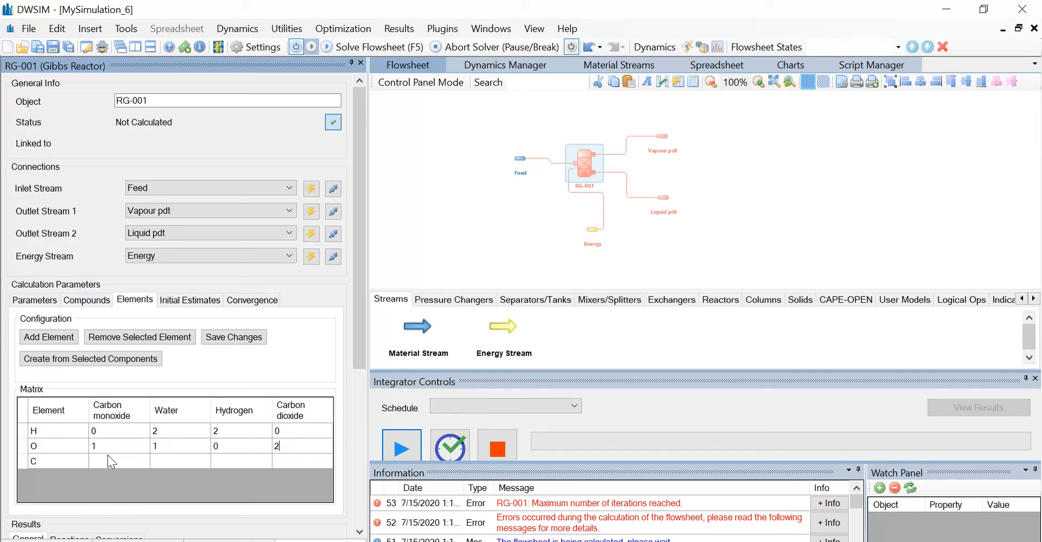
# Fill the matrix's C row with 1 for carbon monoxide, 0 for water, 0 for hydrogen and 1 for carbon dioxide, and save the changes.
pyautogui.click(108, 456)
pyautogui.write('1')
pyautogui.press('Tab')
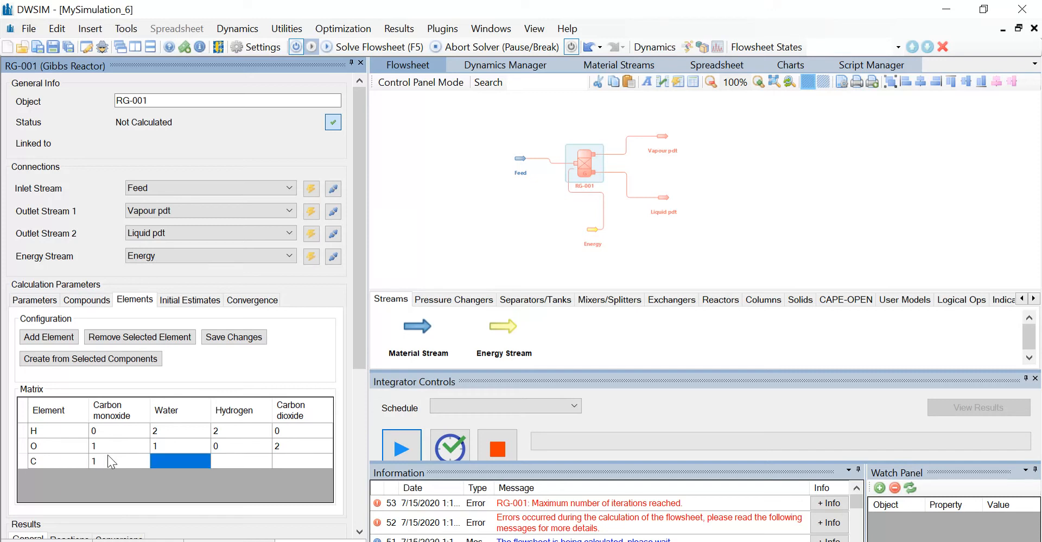
pyautogui.write('0')
pyautogui.press('Tab')
pyautogui.write('0')
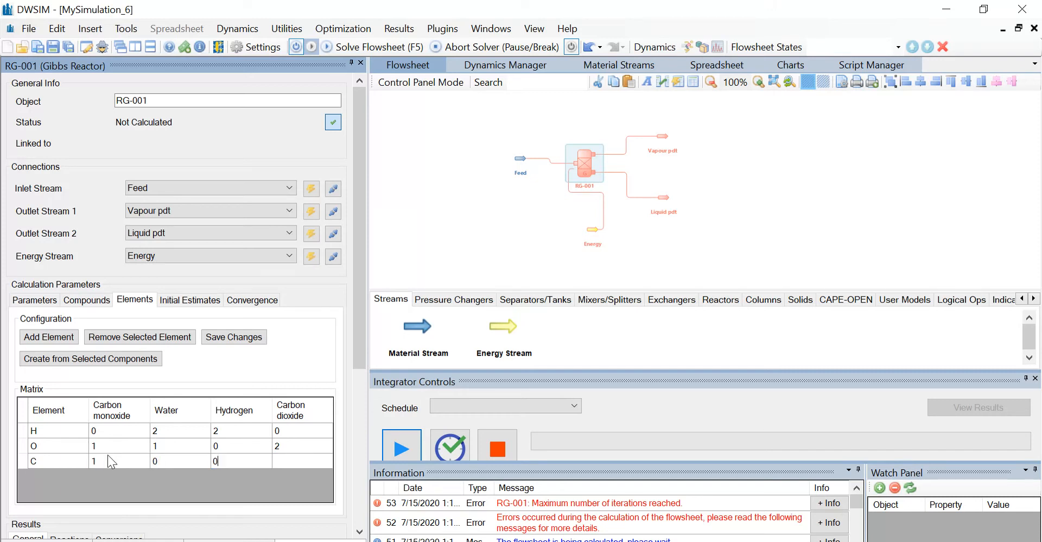
pyautogui.press('Tab')
pyautogui.write('1')
pyautogui.click(236, 338)
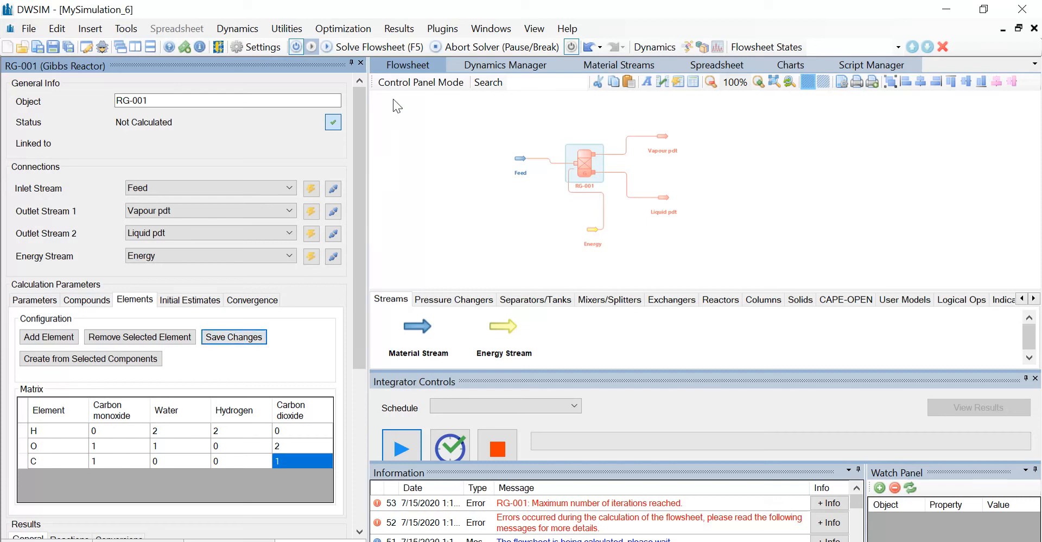
# Solve the flowsheet and view the reactor's general, reaction and conversion results.
pyautogui.click(357, 46)
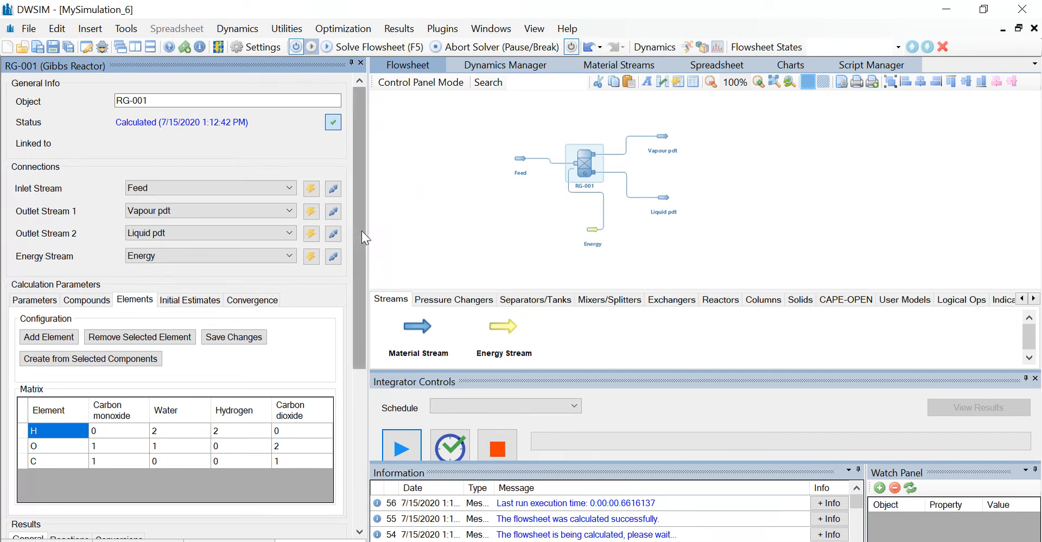
pyautogui.moveTo(361, 230); pyautogui.dragTo(342, 354)
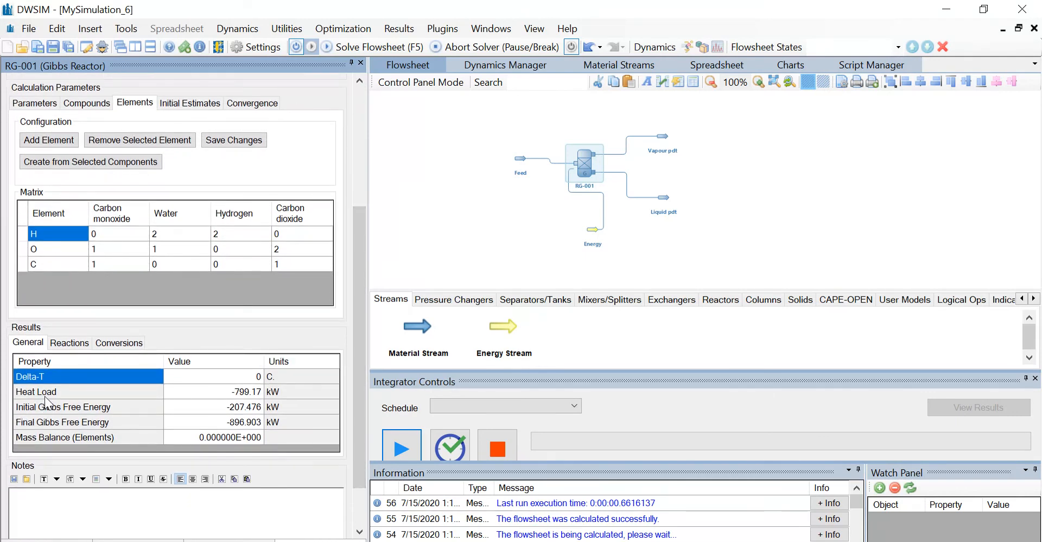
pyautogui.click(75, 344)
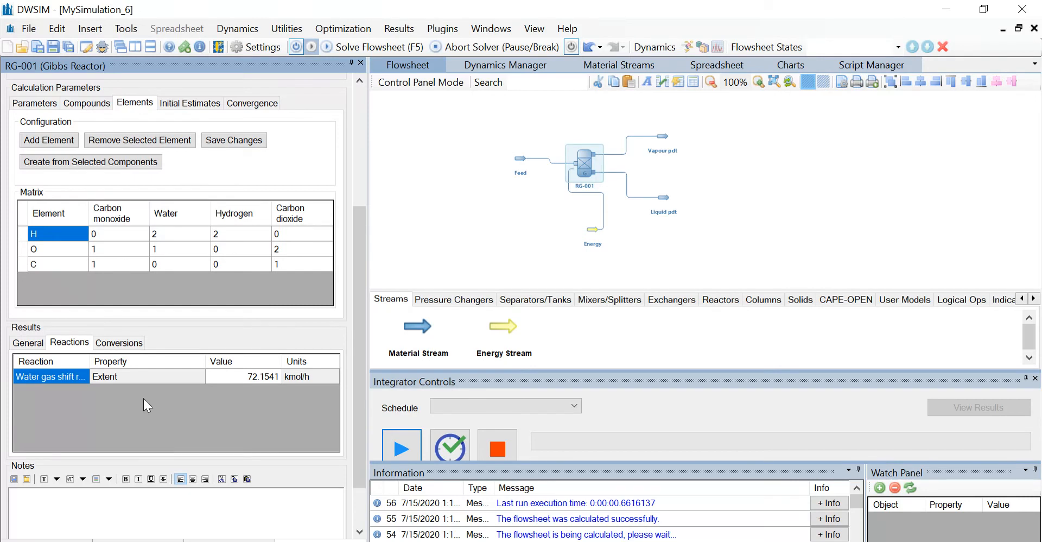
pyautogui.click(130, 343)
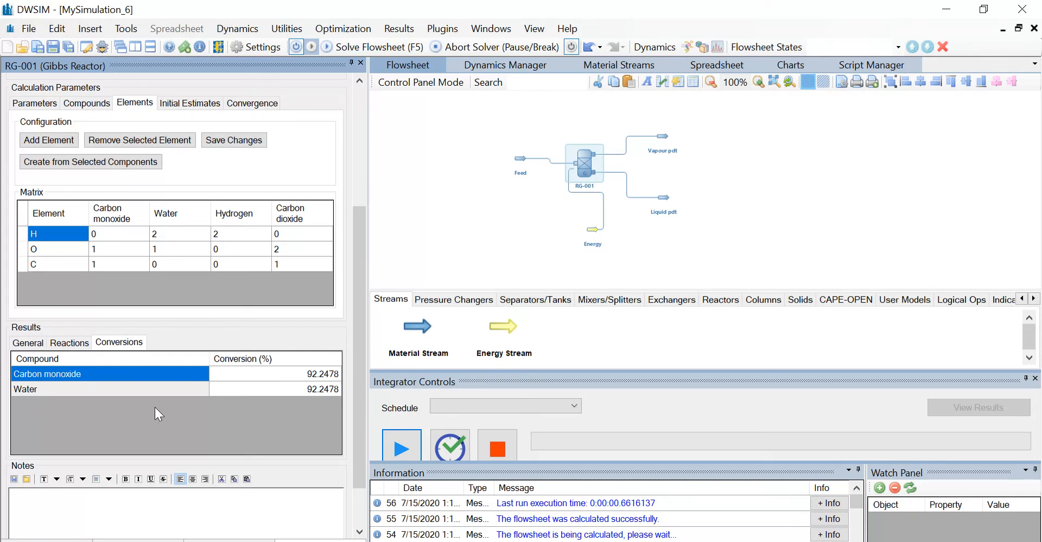
# Insert a master property table into the flowsheet.
pyautogui.moveTo(664, 144)
pyautogui.click(98, 30)
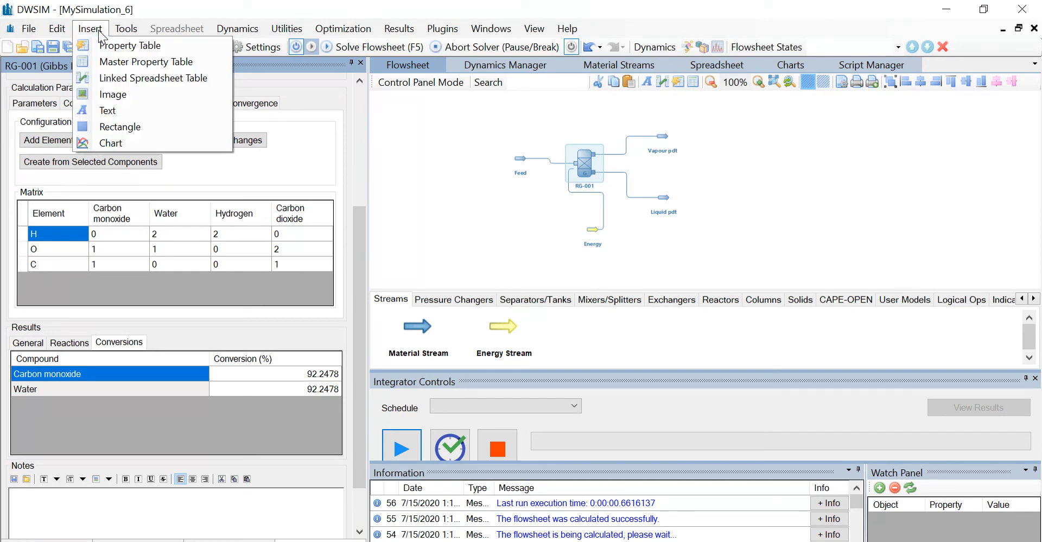
pyautogui.click(106, 61)
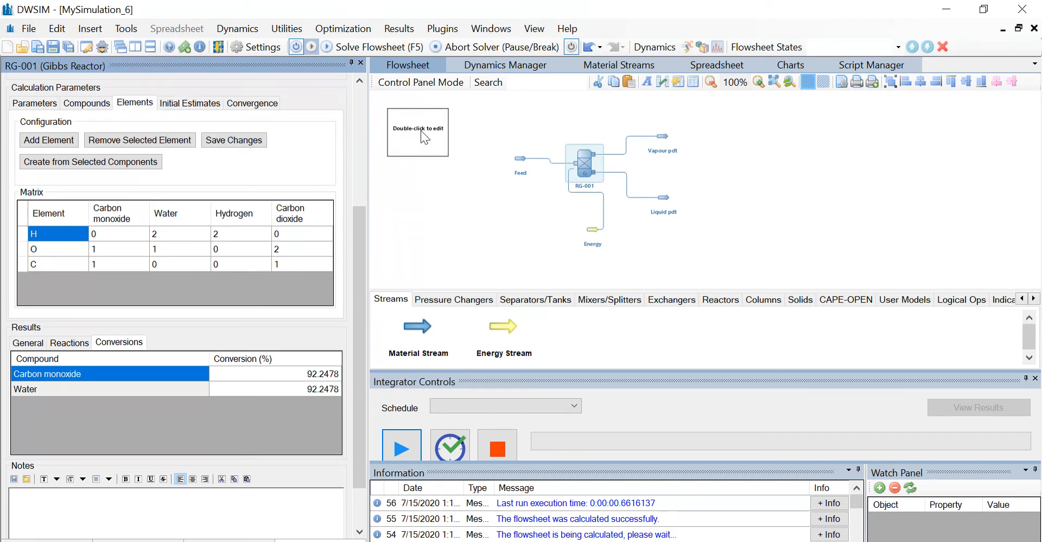
# Show temperature, pressure, mass, molar and volumetric flow and mixture density for Feed, Vapour pdt and Liquid pdt in the table, and place it beside the products.
pyautogui.doubleClick(421, 130)
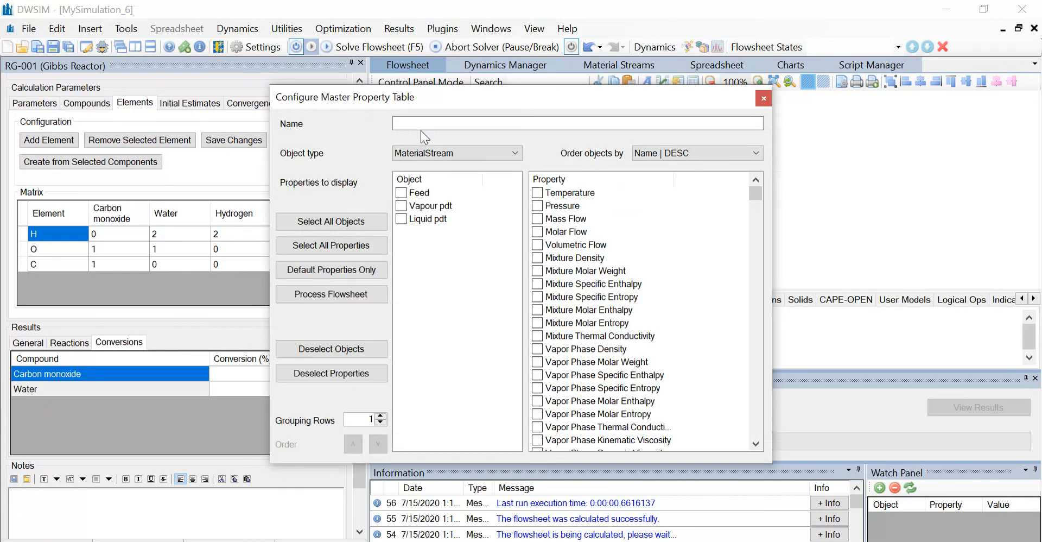
pyautogui.click(403, 205)
pyautogui.click(403, 218)
pyautogui.click(537, 192)
pyautogui.click(538, 219)
pyautogui.click(537, 232)
pyautogui.click(537, 245)
pyautogui.click(537, 257)
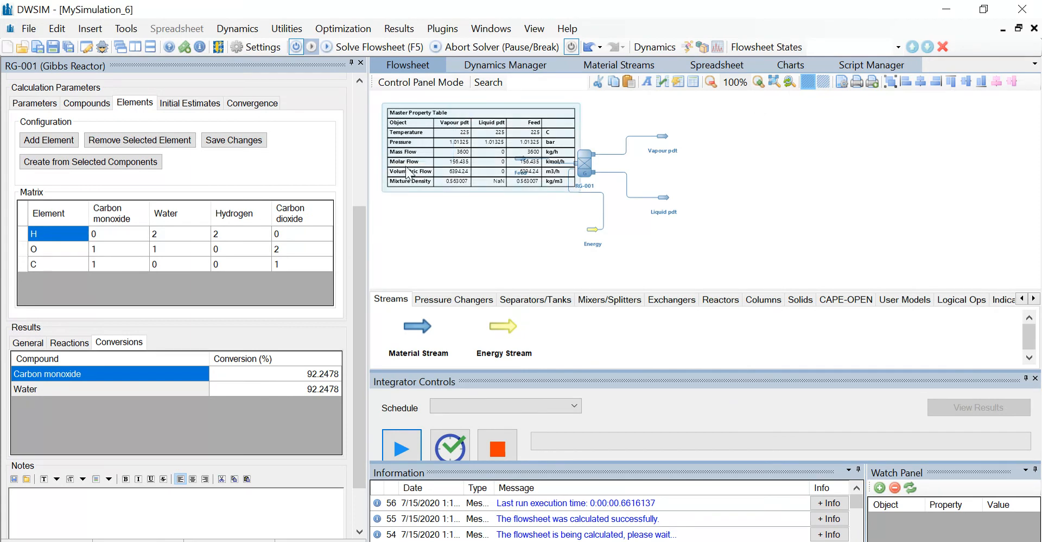
pyautogui.moveTo(413, 172); pyautogui.dragTo(757, 189)
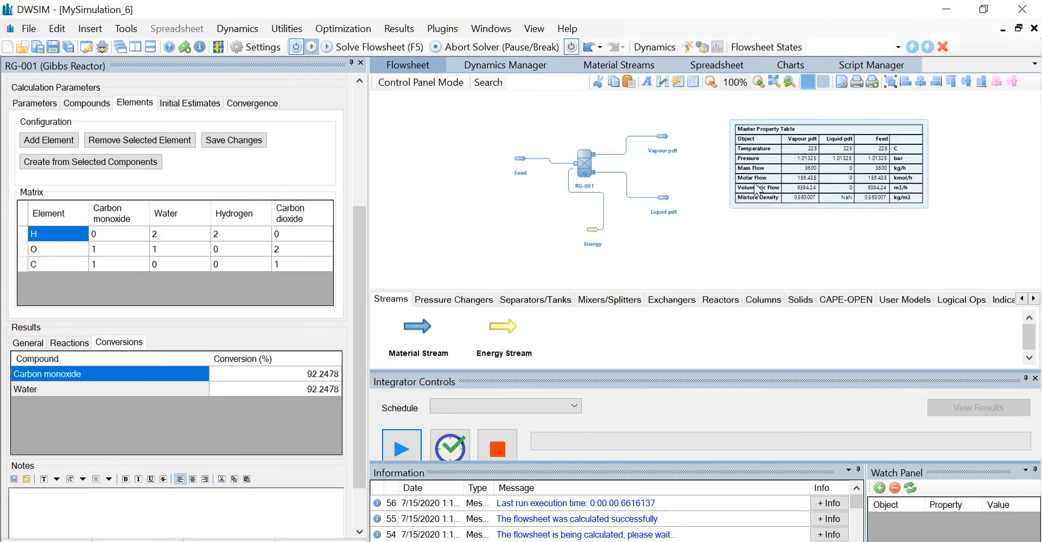